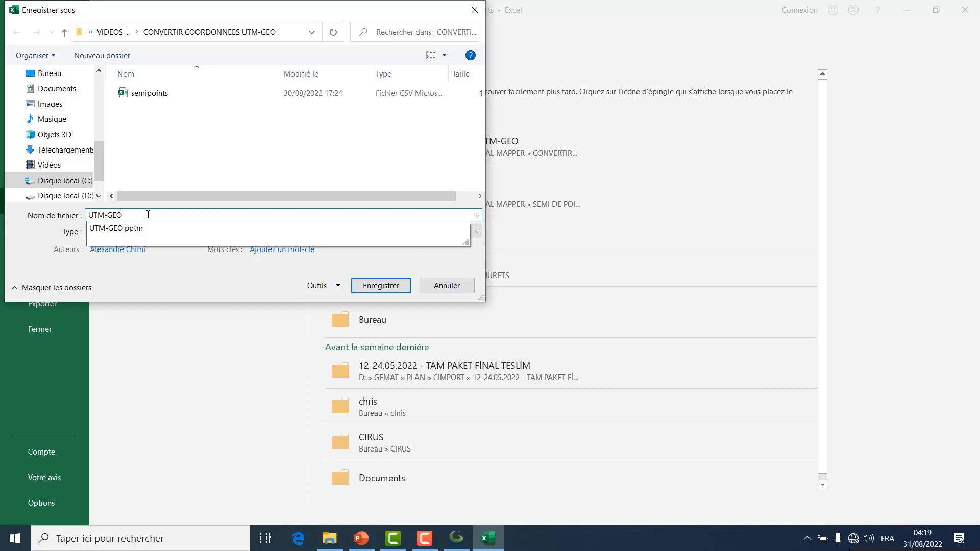
Save the workbook as a semicolon-separated CSV file named UTM-GEO in the CONVERTIR COORDONNEES UTM-GEO folder.
{"action": "left_click", "coordinate": [193, 148]}
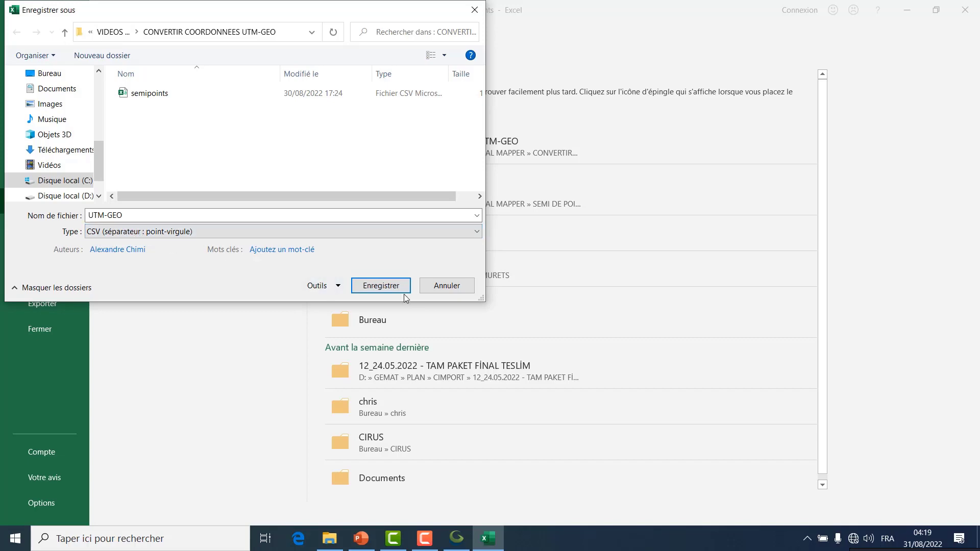
{"action": "left_click", "coordinate": [390, 286]}
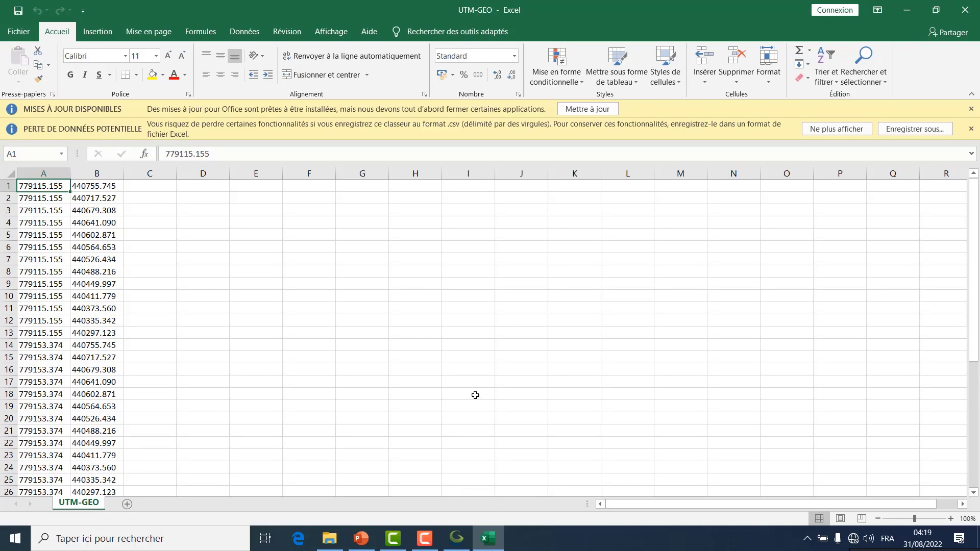
Switch to Global Mapper and set the projection in its configuration to UTM.
{"action": "left_click", "coordinate": [462, 540]}
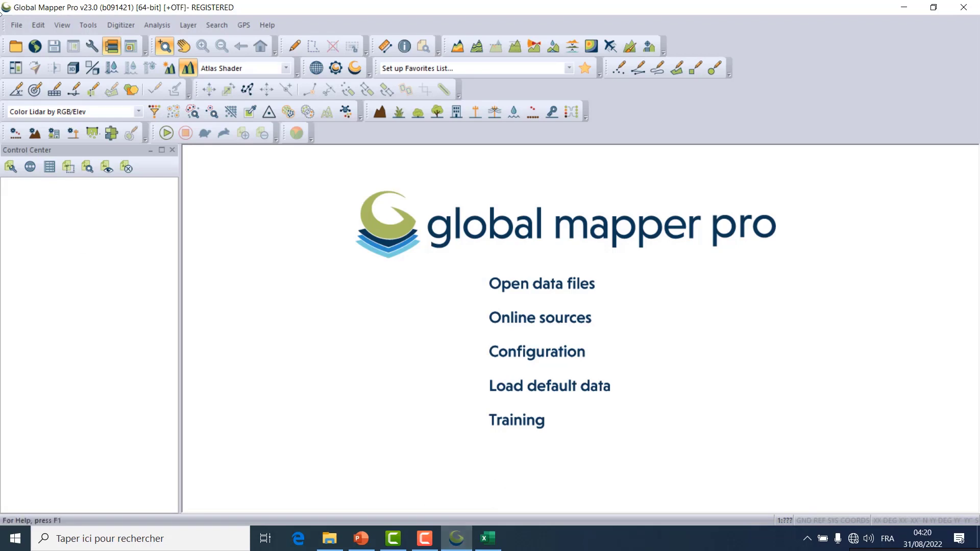
{"action": "left_click", "coordinate": [85, 26]}
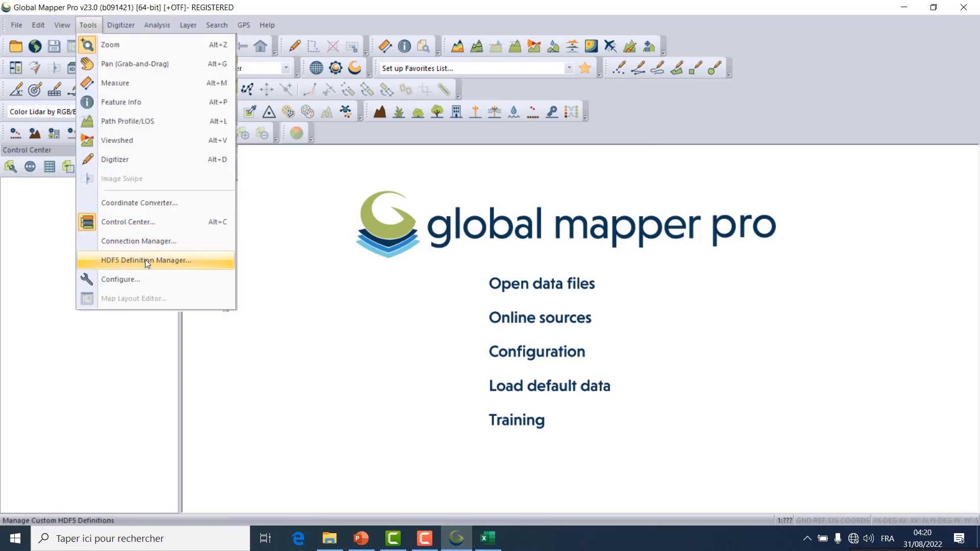
{"action": "left_click", "coordinate": [139, 286]}
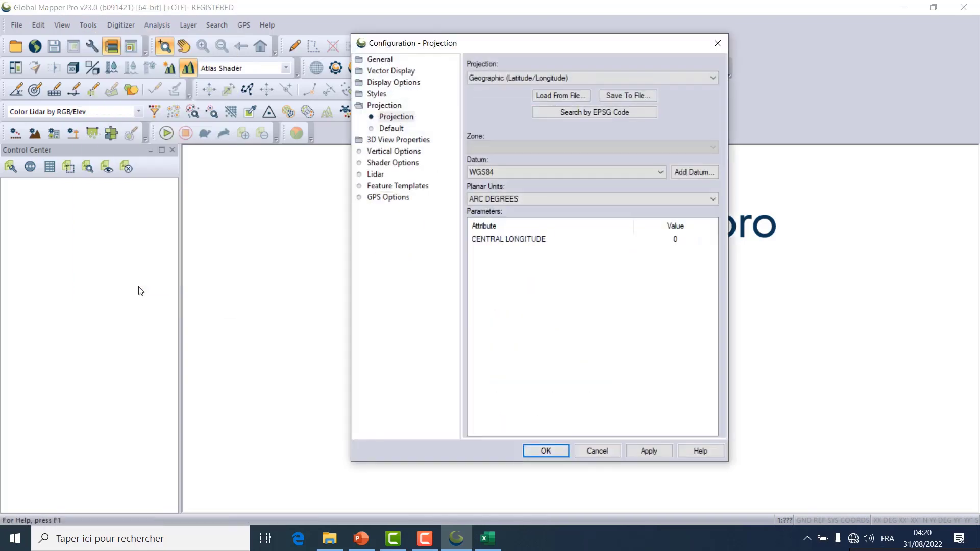
{"action": "left_click", "coordinate": [384, 118]}
{"action": "left_click", "coordinate": [598, 78]}
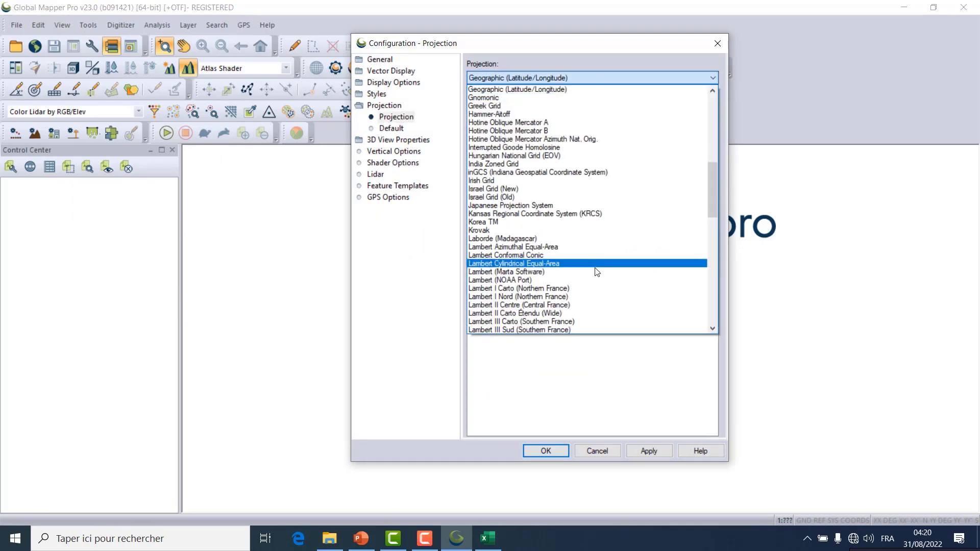
{"action": "scroll", "coordinate": [584, 291], "scroll_direction": "down", "scroll_amount": 1}
{"action": "scroll", "coordinate": [572, 291], "scroll_direction": "down", "scroll_amount": 15}
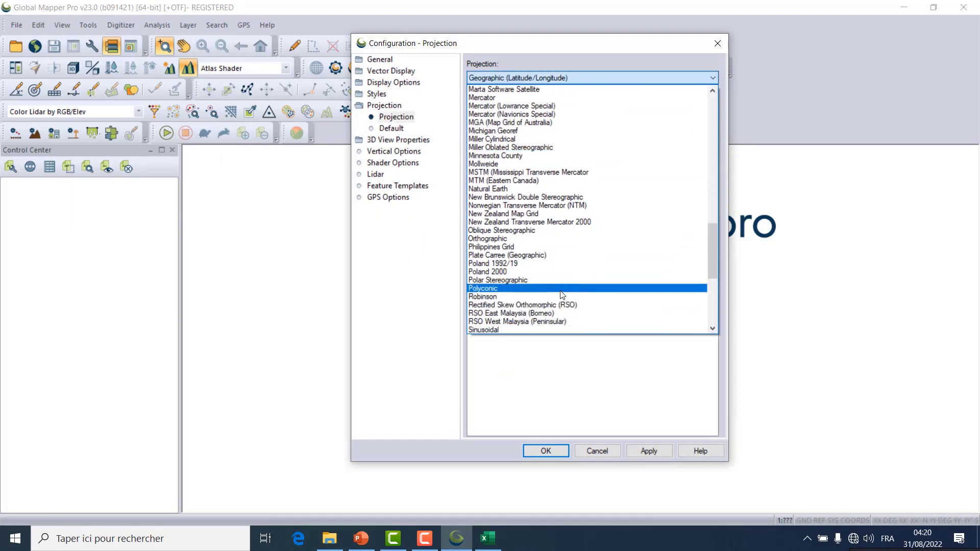
{"action": "scroll", "coordinate": [554, 290], "scroll_direction": "down", "scroll_amount": 4}
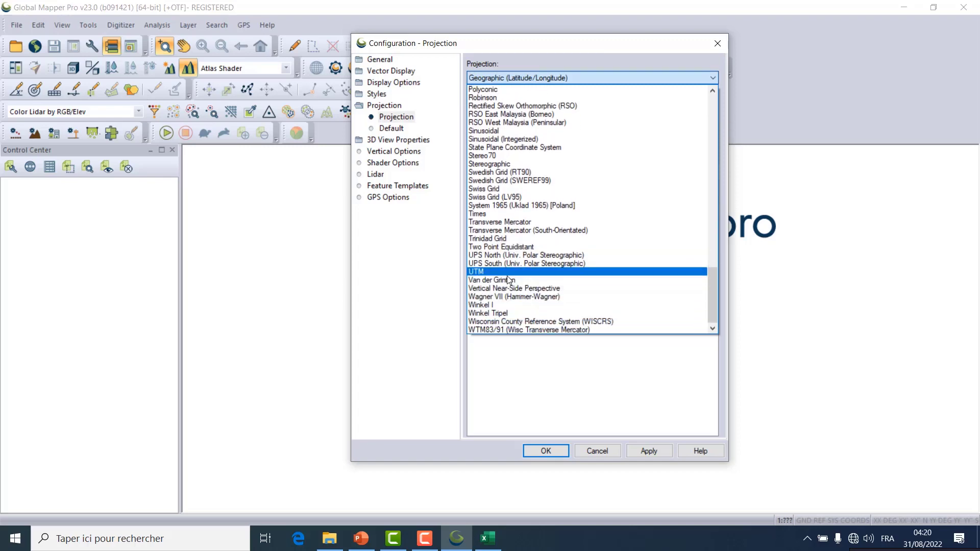
{"action": "left_click", "coordinate": [508, 275]}
Set the UTM zone to 32 (6°E - 12°E - Northern Hemisphere) and confirm the projection configuration.
{"action": "left_click", "coordinate": [570, 147]}
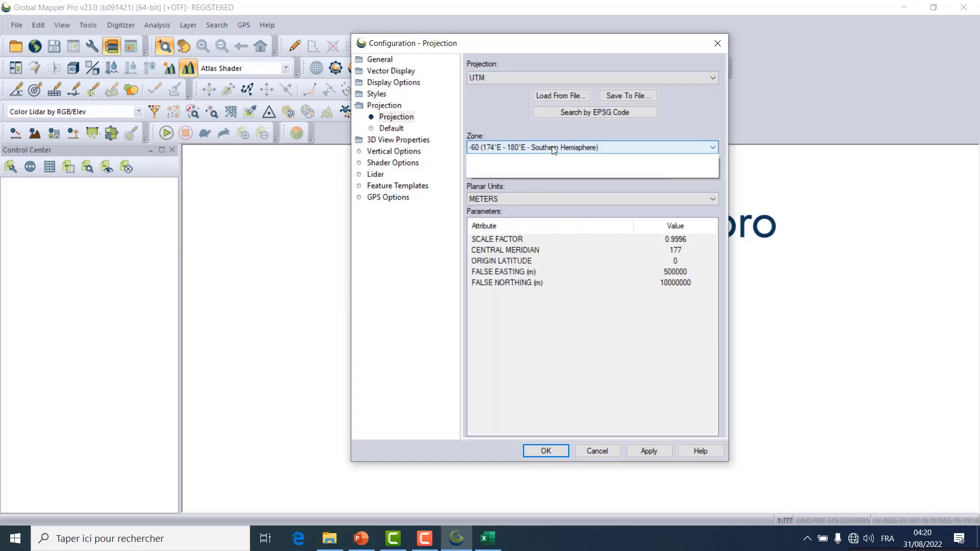
{"action": "scroll", "coordinate": [553, 255], "scroll_direction": "down", "scroll_amount": 20}
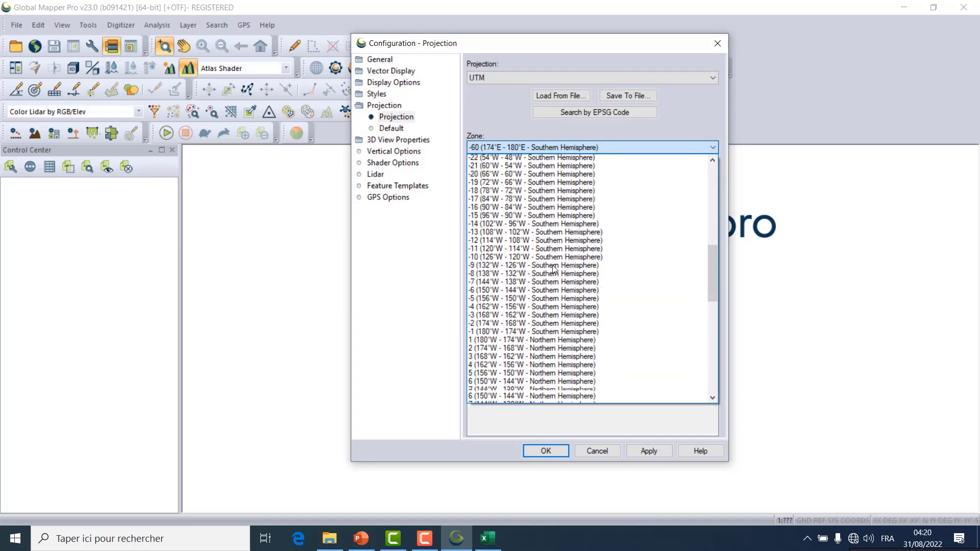
{"action": "scroll", "coordinate": [556, 269], "scroll_direction": "down", "scroll_amount": 8}
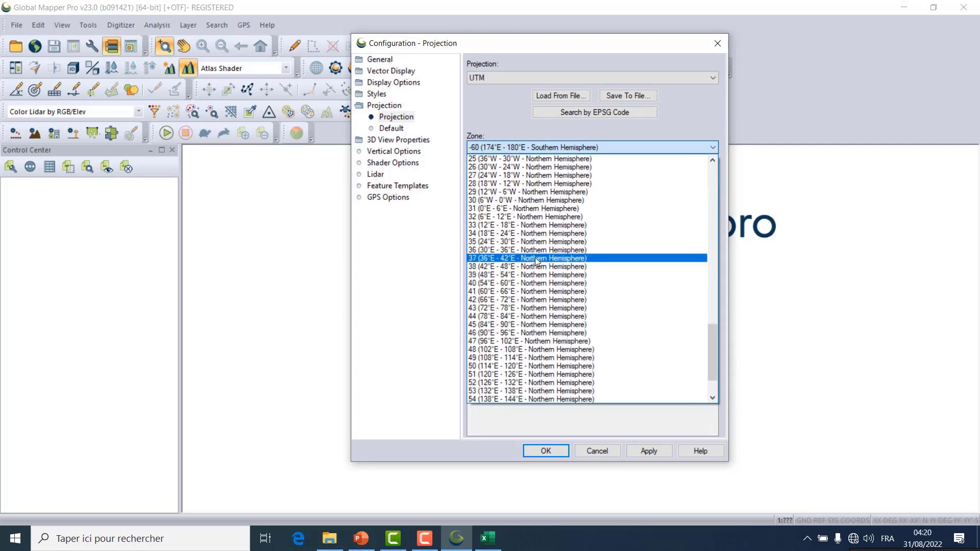
{"action": "left_click", "coordinate": [535, 217]}
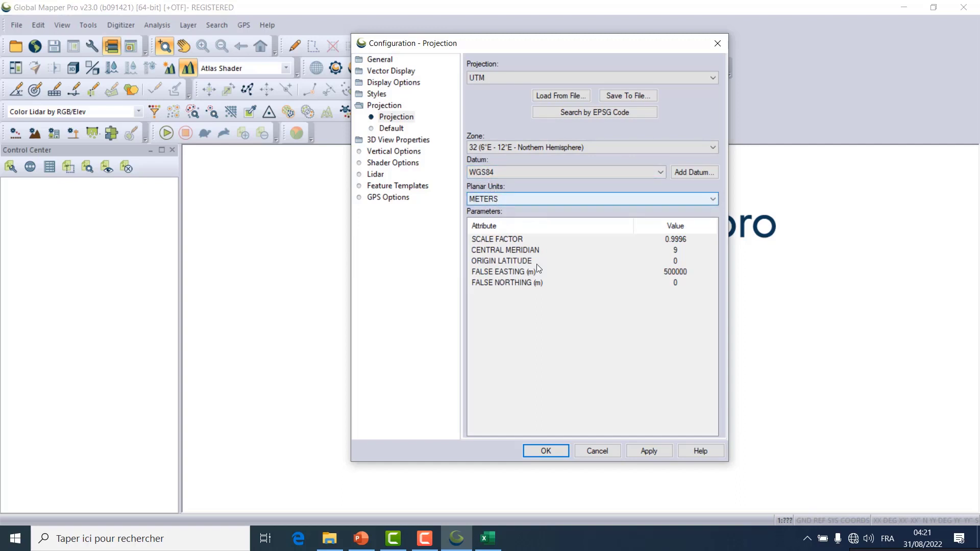
{"action": "left_click", "coordinate": [553, 450]}
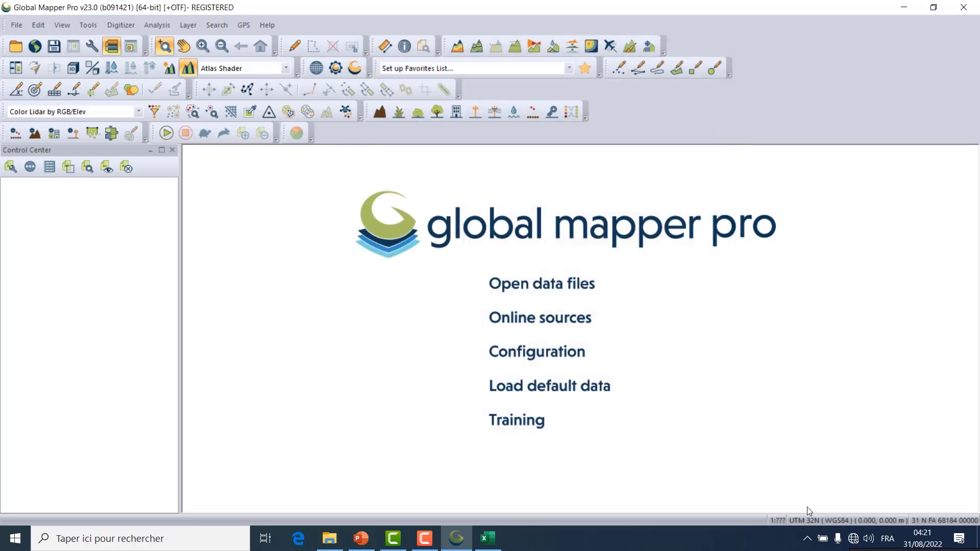
Open the data file semipoints.csv from the CONVERTIR COORDONNEES UTM-GEO folder on the desktop.
{"action": "left_click", "coordinate": [544, 290]}
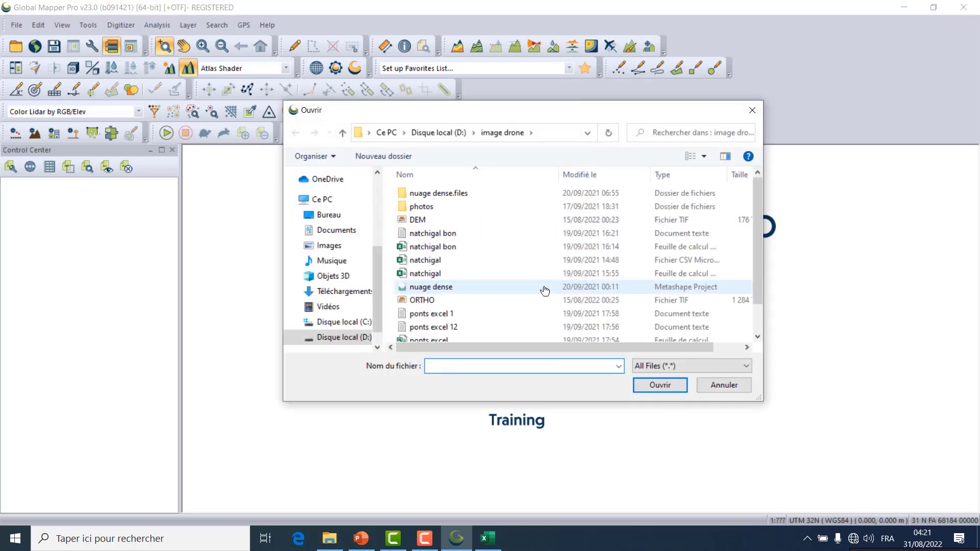
{"action": "scroll", "coordinate": [480, 266], "scroll_direction": "down", "scroll_amount": 1}
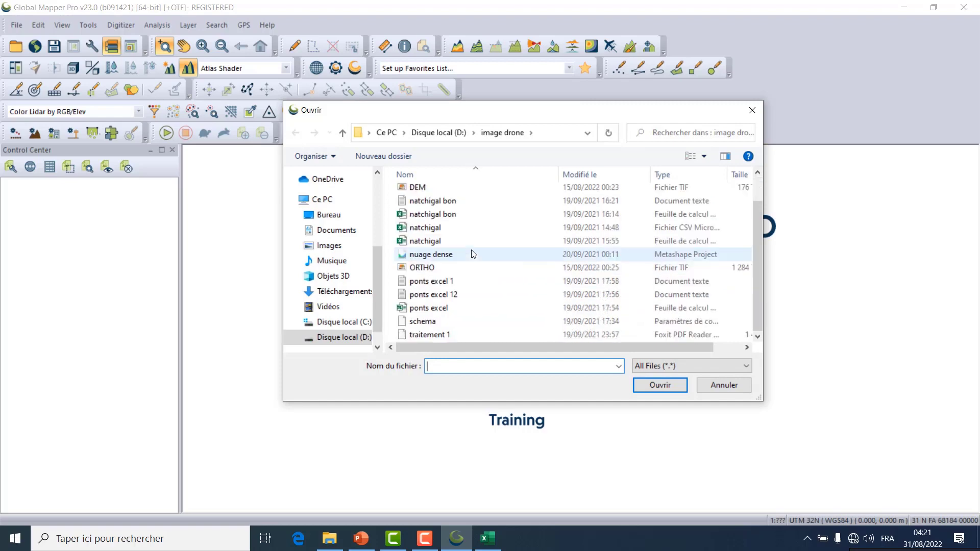
{"action": "left_click", "coordinate": [329, 215]}
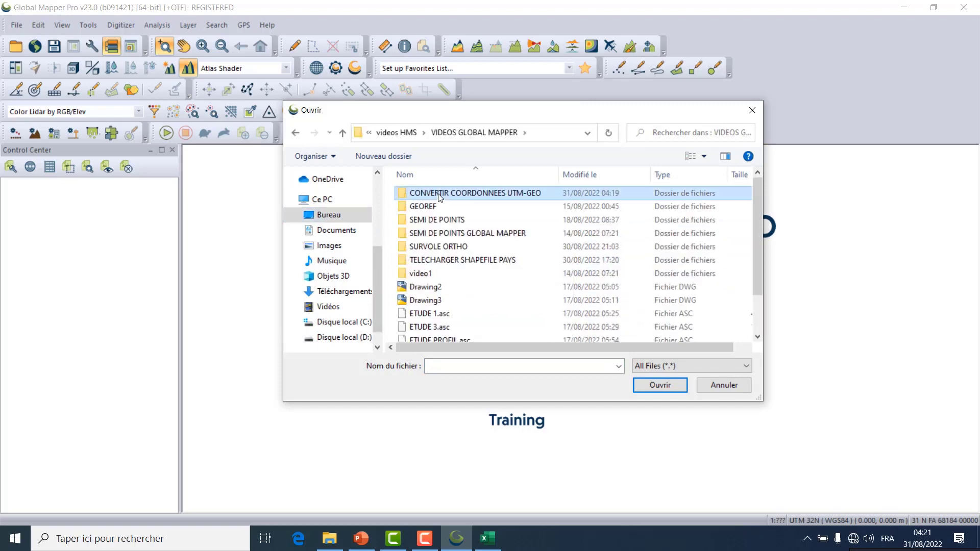
{"action": "double_click", "coordinate": [434, 188]}
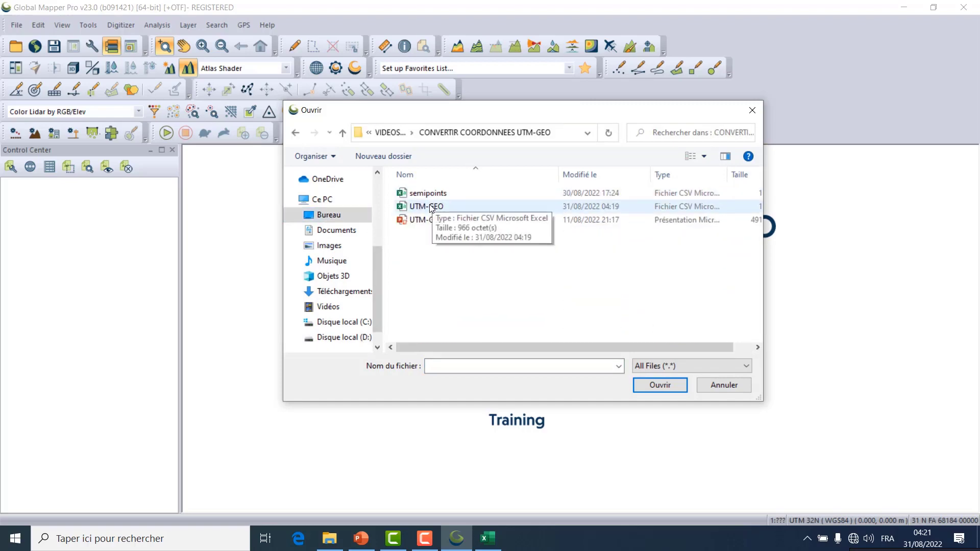
{"action": "left_click", "coordinate": [434, 207]}
{"action": "left_click", "coordinate": [661, 386]}
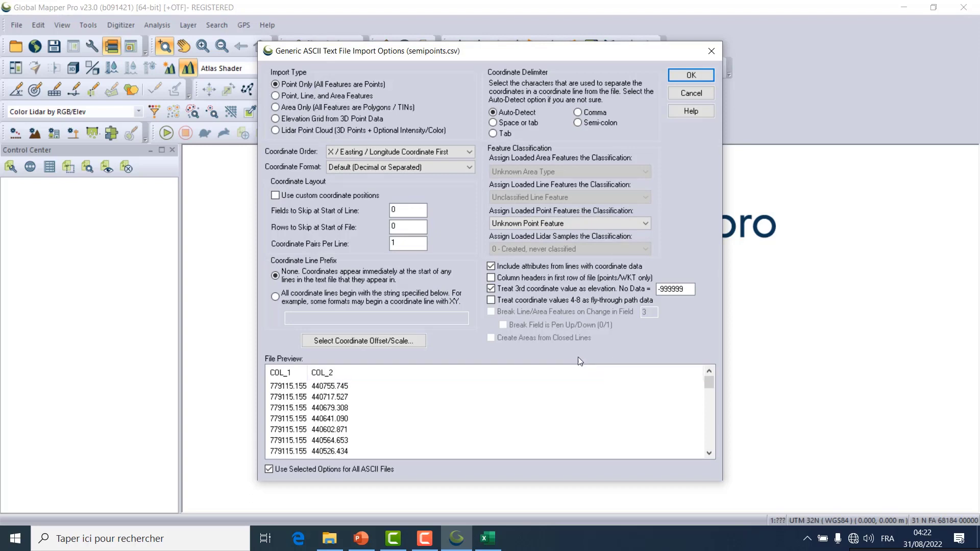
Import semipoints.csv as point-only features with the X/easting coordinate first, in UTM zone 32 North on WGS84.
{"action": "left_click", "coordinate": [690, 77]}
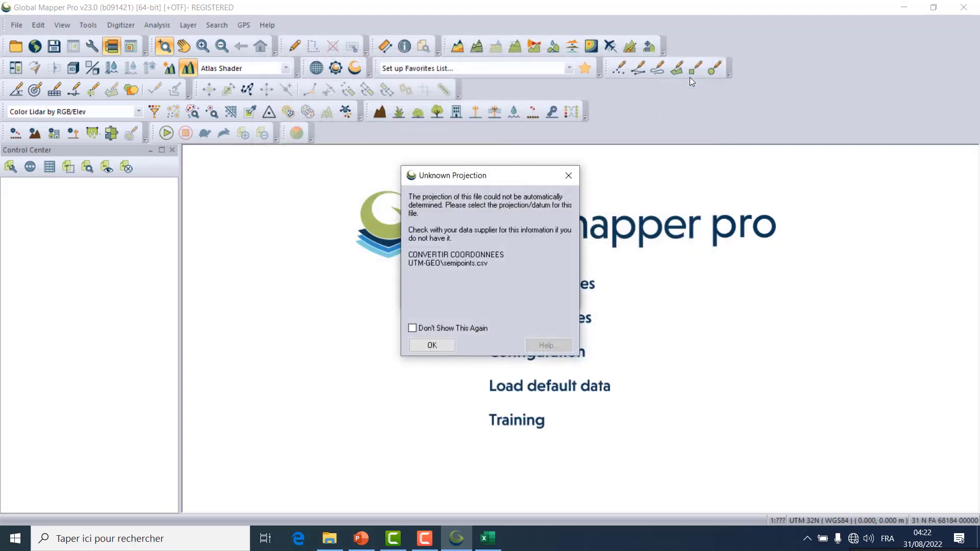
{"action": "left_click", "coordinate": [433, 345]}
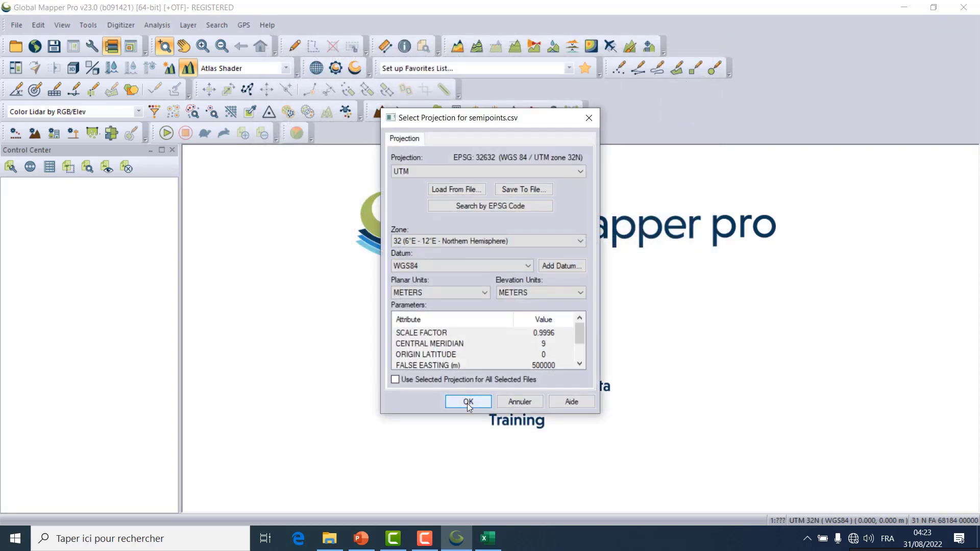
{"action": "left_click", "coordinate": [467, 403]}
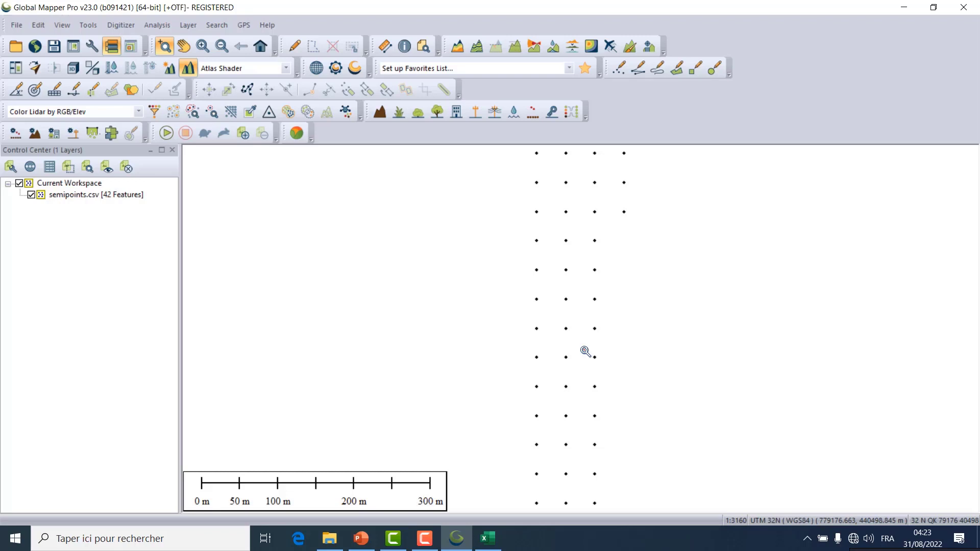
Change the projection in the configuration to Geographic (Latitude/Longitude) with arc degrees as planar units.
{"action": "left_click", "coordinate": [88, 25]}
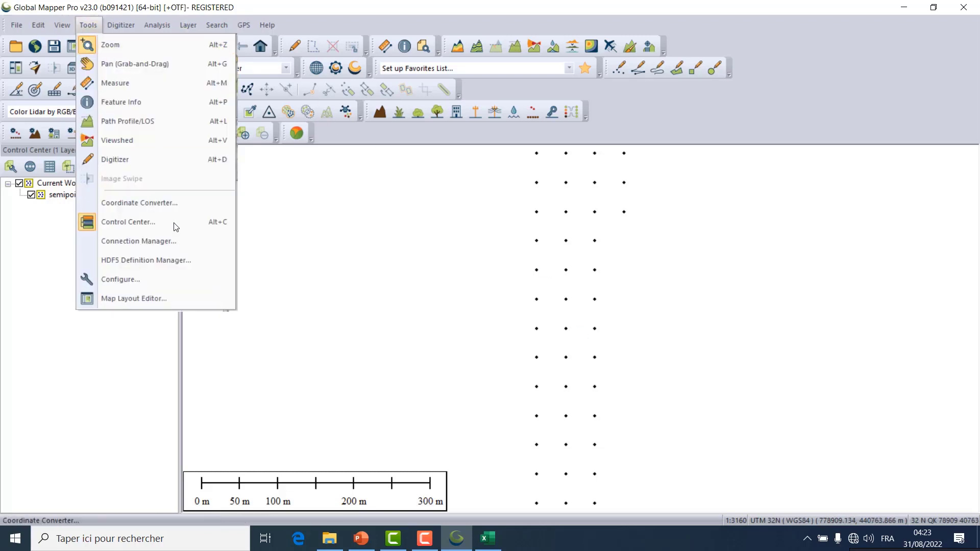
{"action": "left_click", "coordinate": [144, 278]}
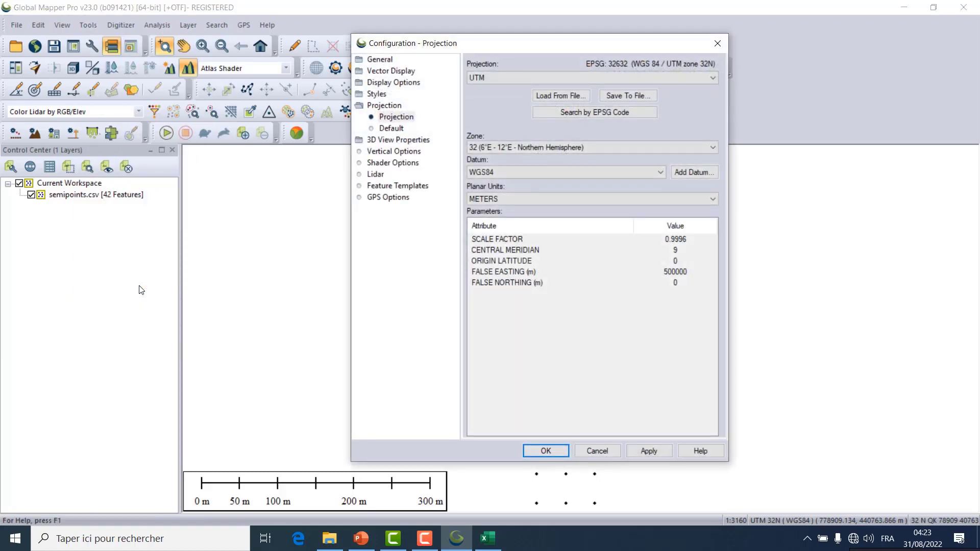
{"action": "left_click", "coordinate": [525, 78]}
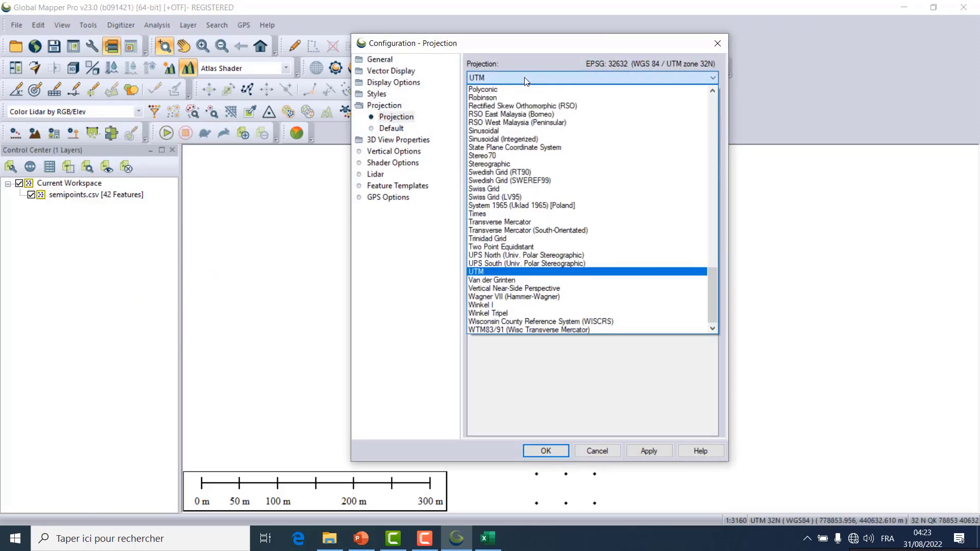
{"action": "scroll", "coordinate": [547, 220], "scroll_direction": "up", "scroll_amount": 8}
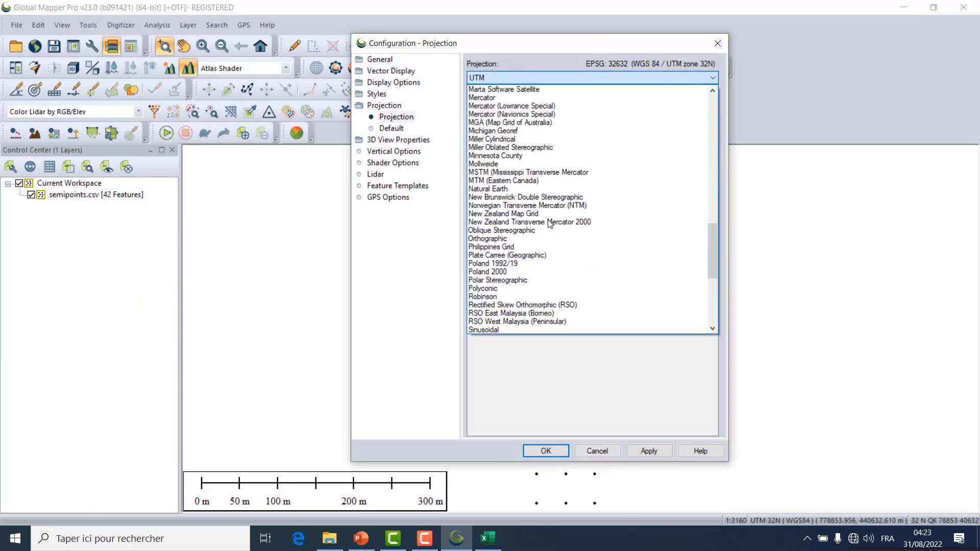
{"action": "scroll", "coordinate": [550, 224], "scroll_direction": "up", "scroll_amount": 20}
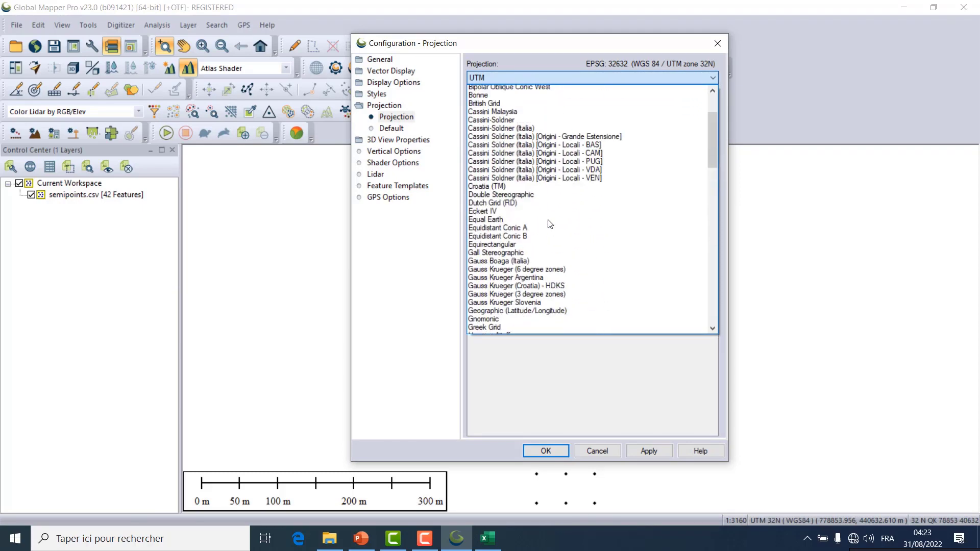
{"action": "scroll", "coordinate": [550, 224], "scroll_direction": "up", "scroll_amount": 3}
{"action": "scroll", "coordinate": [549, 223], "scroll_direction": "down", "scroll_amount": 5}
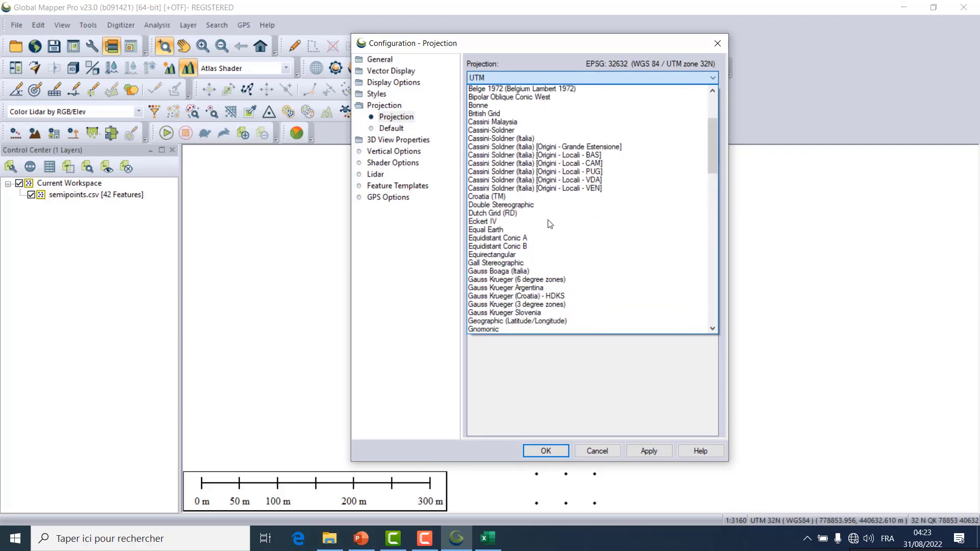
{"action": "scroll", "coordinate": [550, 223], "scroll_direction": "down", "scroll_amount": 3}
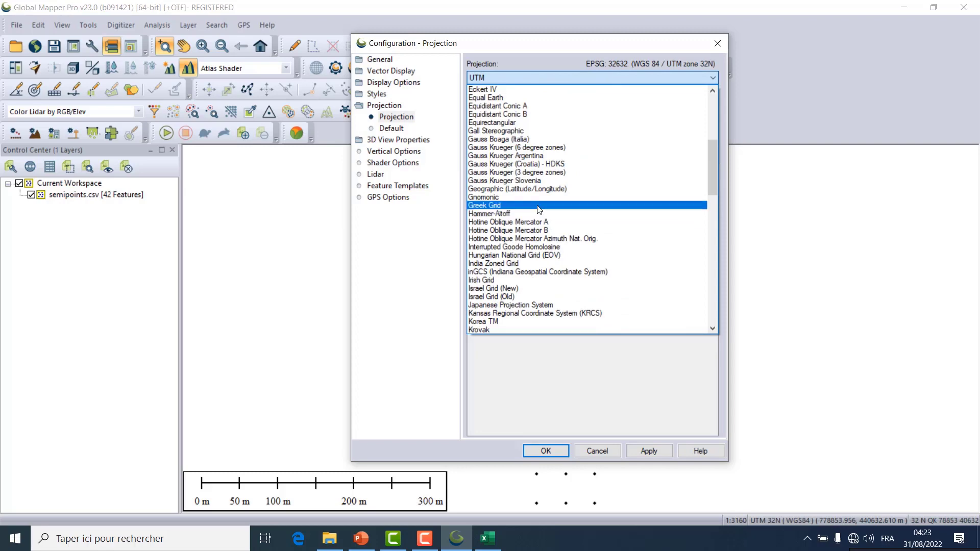
{"action": "left_click", "coordinate": [527, 189]}
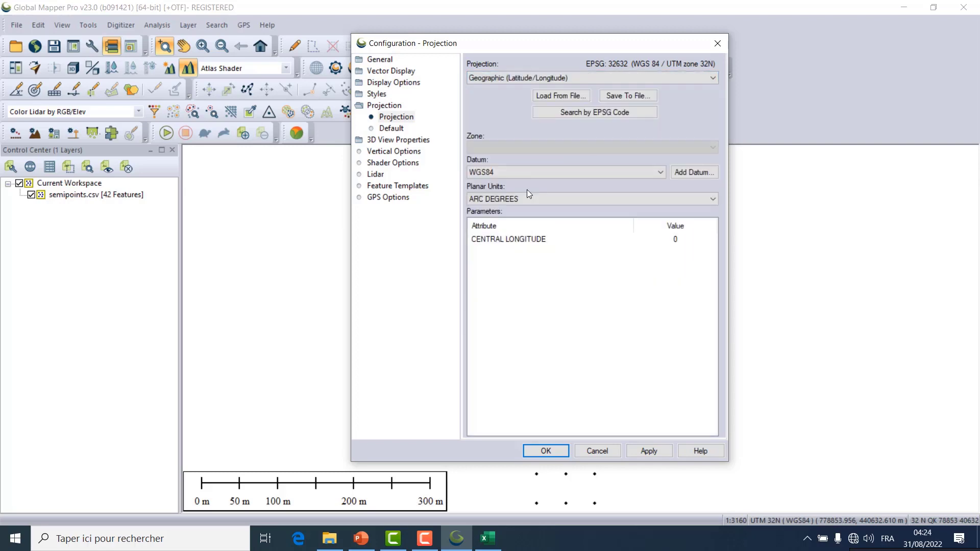
{"action": "left_click", "coordinate": [564, 452]}
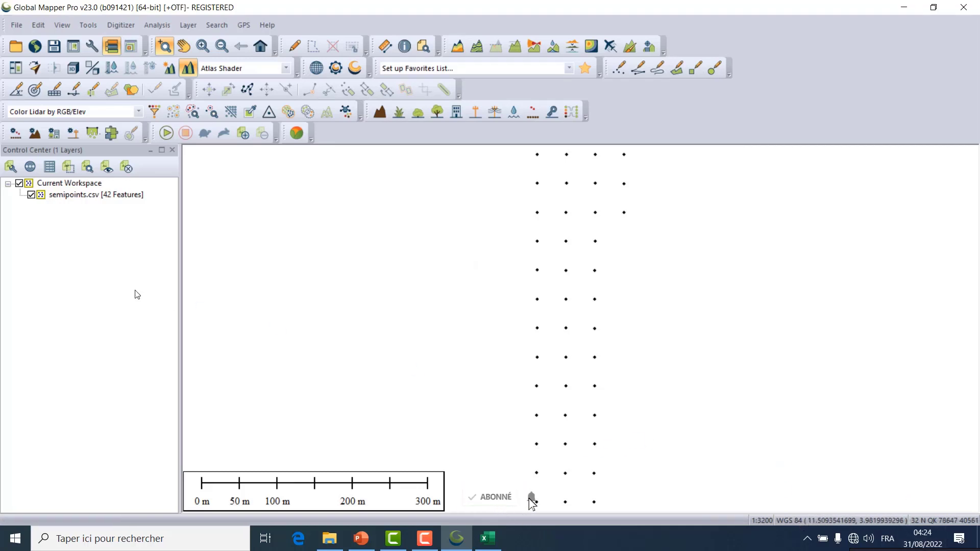
Start exporting the semipoints.csv layer to a new file in CSV format, acknowledging the projection tip.
{"action": "left_click", "coordinate": [65, 199]}
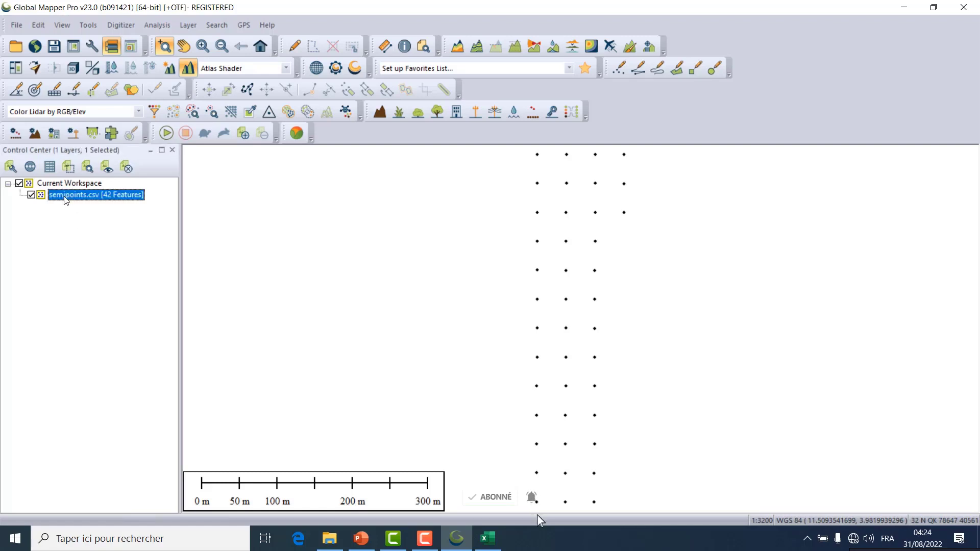
{"action": "right_click", "coordinate": [65, 199]}
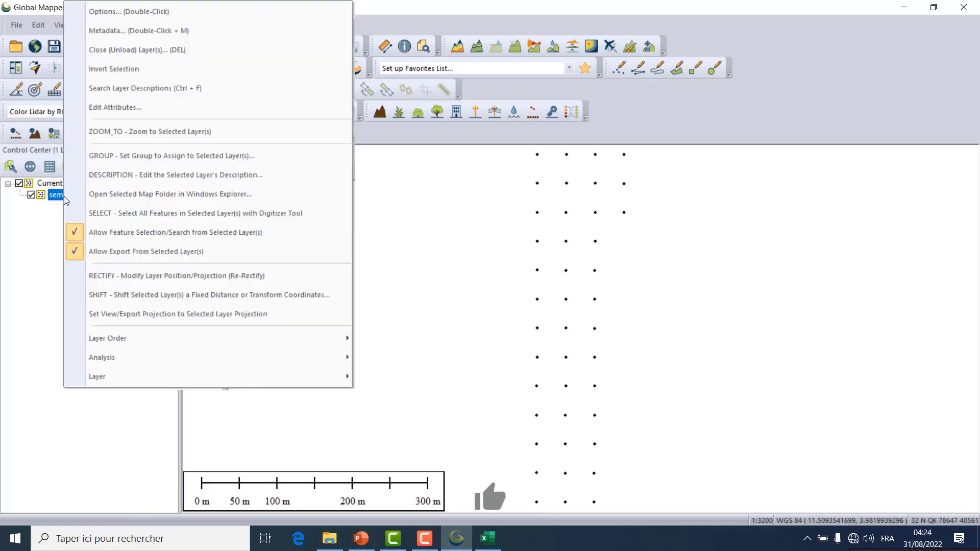
{"action": "mouse_move", "coordinate": [140, 374]}
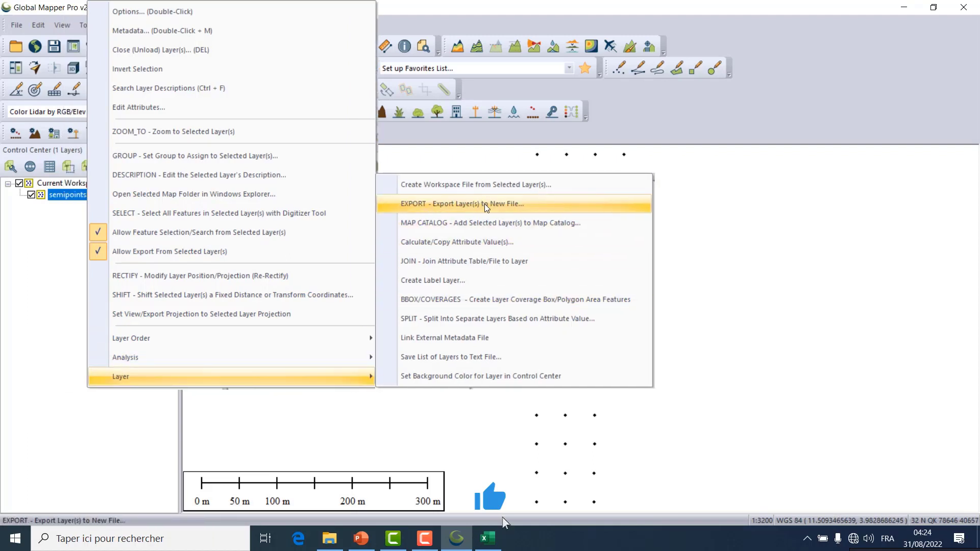
{"action": "left_click", "coordinate": [484, 204]}
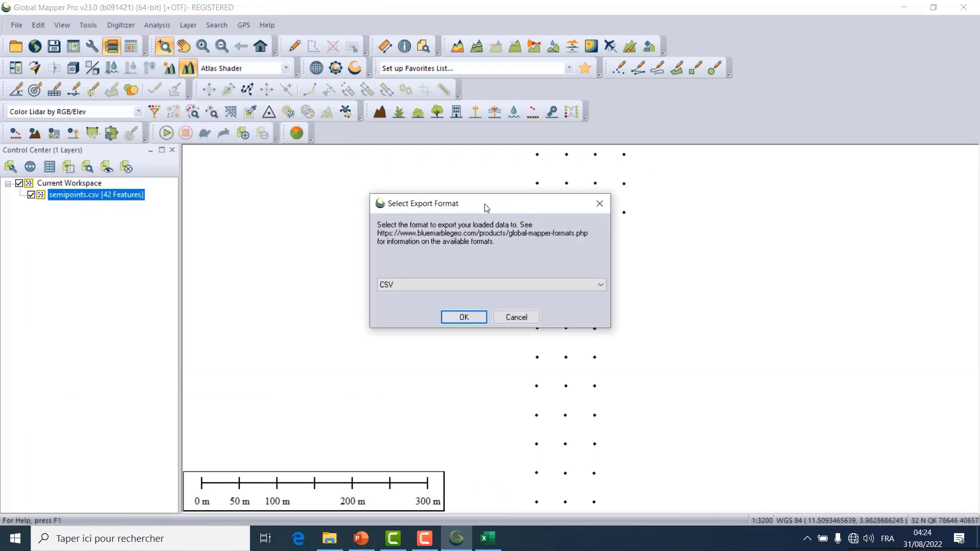
{"action": "left_click", "coordinate": [469, 287]}
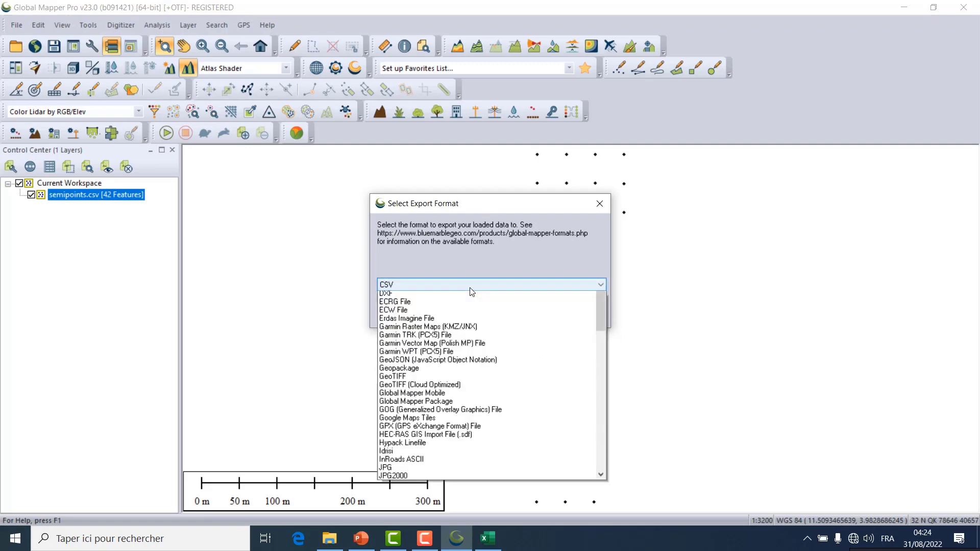
{"action": "left_click", "coordinate": [420, 286]}
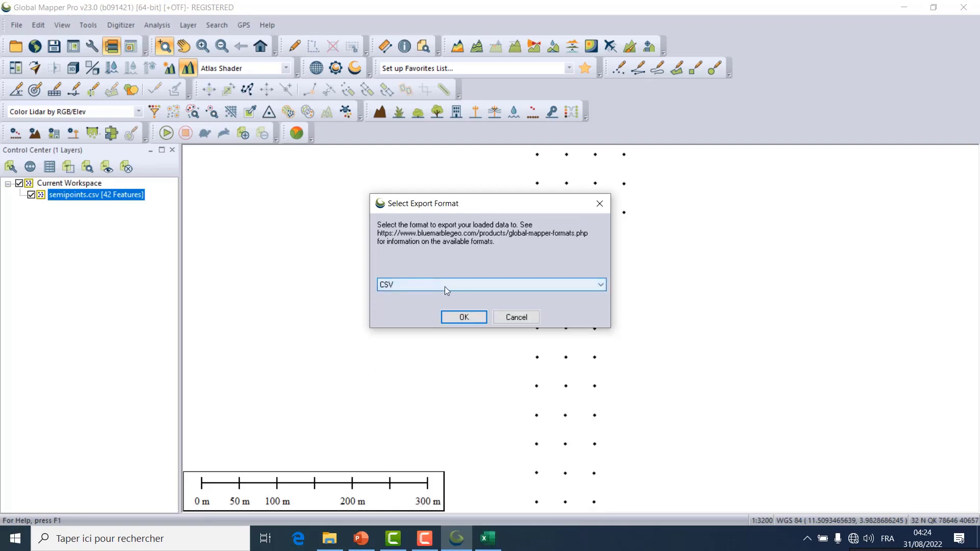
{"action": "left_click", "coordinate": [463, 318]}
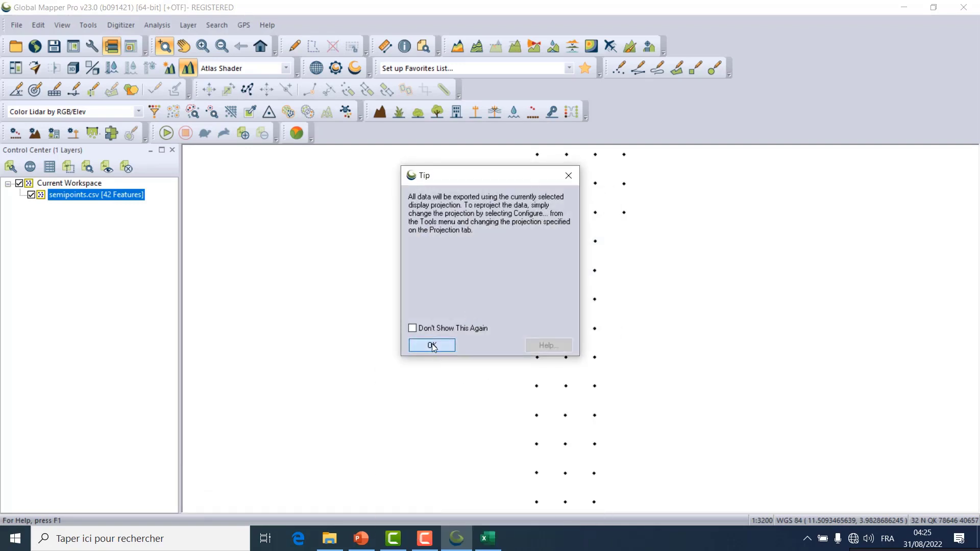
{"action": "left_click", "coordinate": [432, 346]}
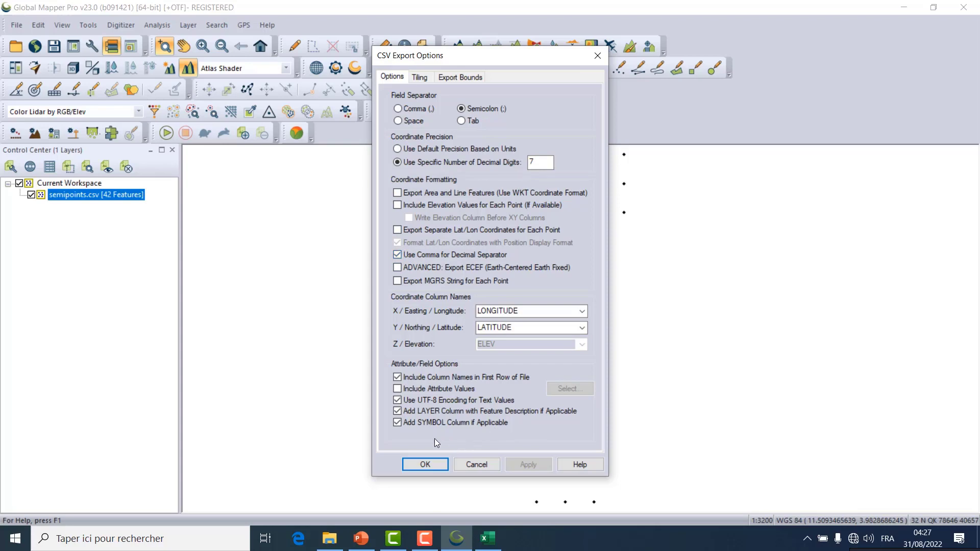
Accept the CSV options with semicolon separator, 7 decimal digits and LONGITUDE/LATITUDE columns, and save the export as GEO-DECIMAL.
{"action": "left_click", "coordinate": [425, 465]}
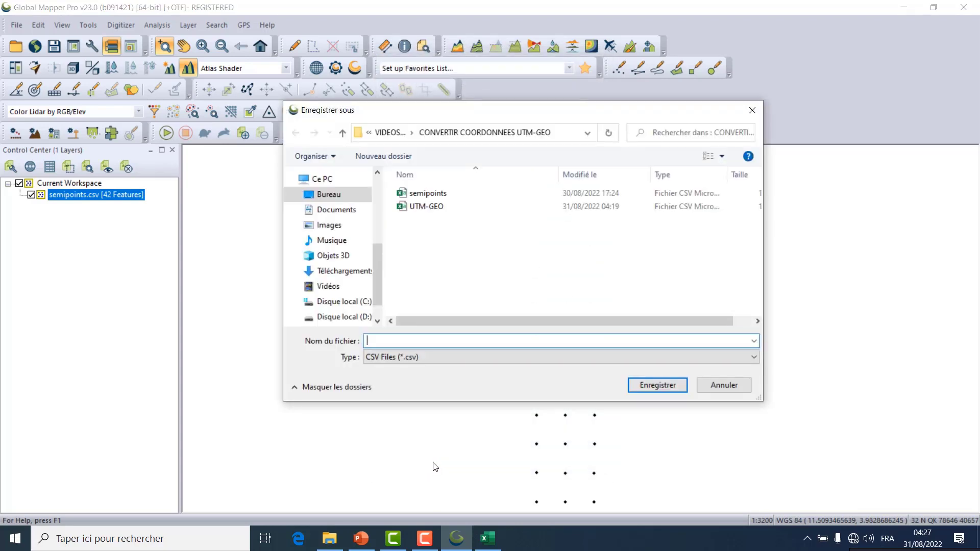
{"action": "type", "text": "GEO-DECI%A"}
{"action": "key", "text": "BackSpace"}
{"action": "key", "text": "BackSpace"}
{"action": "type", "text": "MAL"}
{"action": "left_click", "coordinate": [667, 387]}
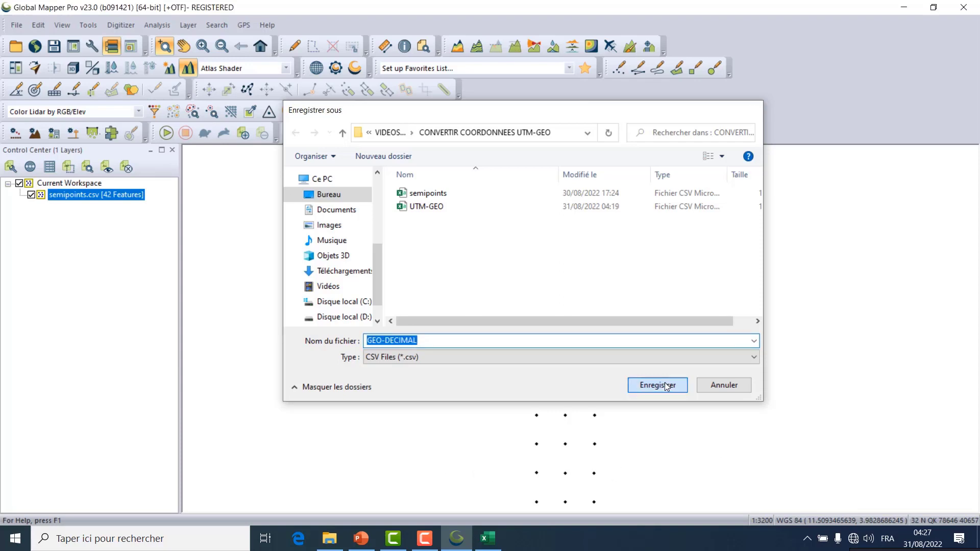
Open the exported GEO-DECIMAL file in Excel from the CONVERTIR COORDONNEES UTM-GEO folder.
{"action": "left_click", "coordinate": [330, 539]}
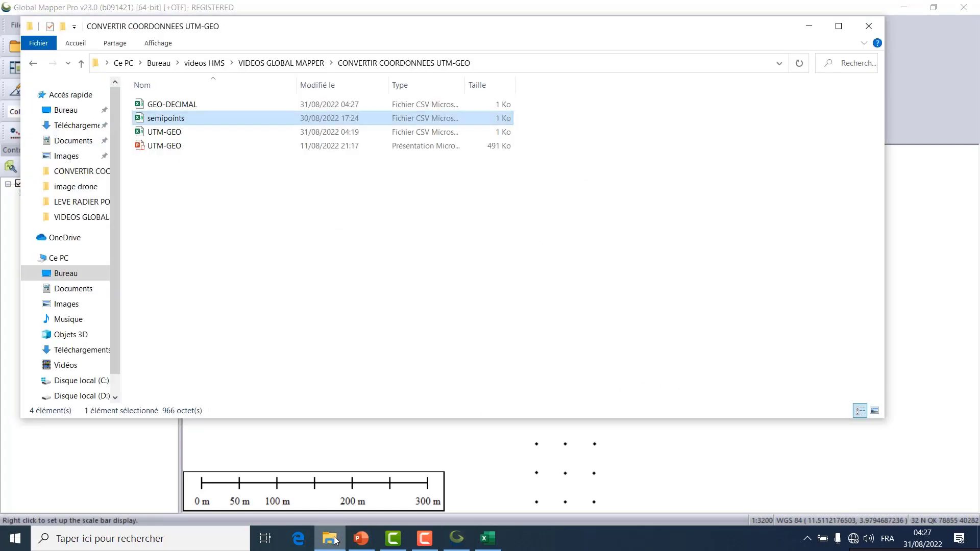
{"action": "left_click", "coordinate": [180, 105]}
{"action": "double_click", "coordinate": [179, 105]}
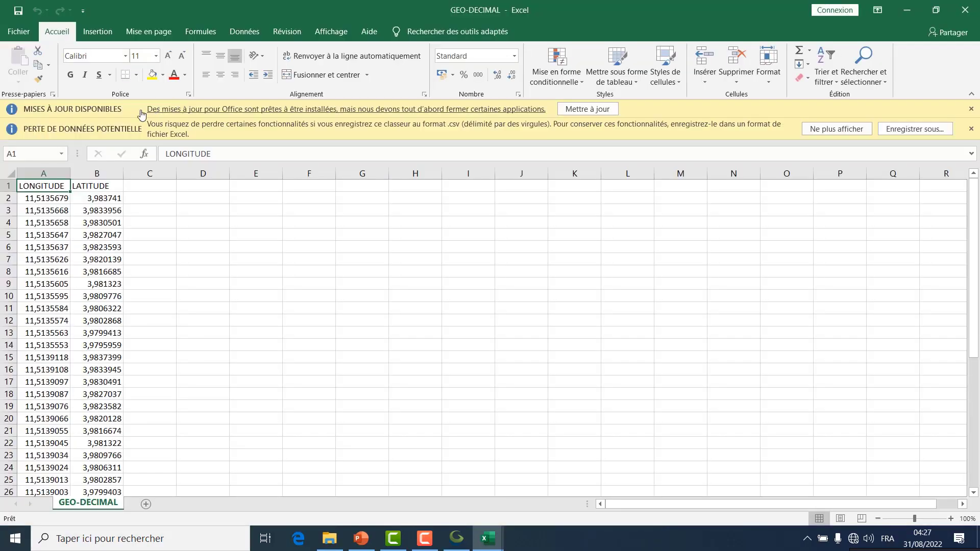
Examine the converted coordinates in the LONGITUDE and LATITUDE columns of the GEO-DECIMAL sheet.
{"action": "left_click", "coordinate": [44, 200]}
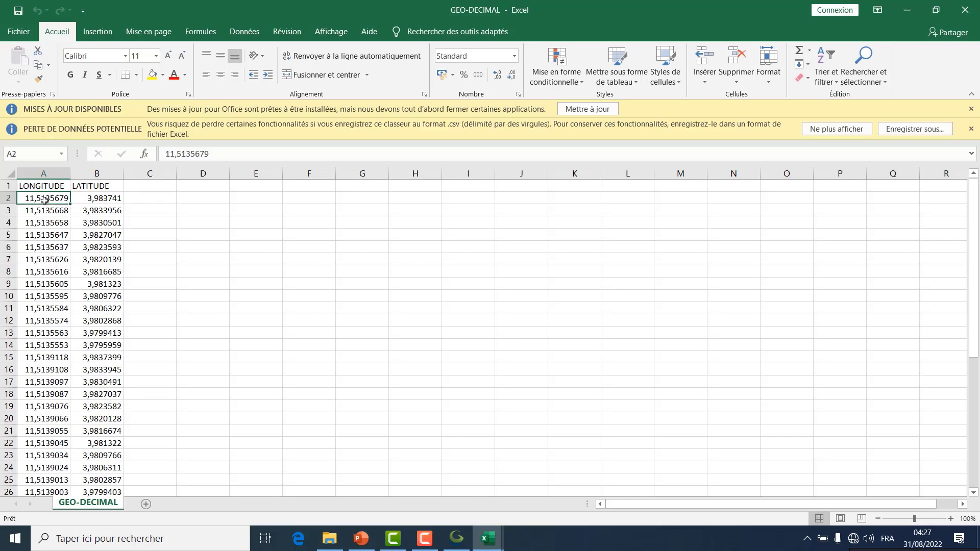
{"action": "left_click", "coordinate": [43, 211]}
{"action": "left_click", "coordinate": [42, 221]}
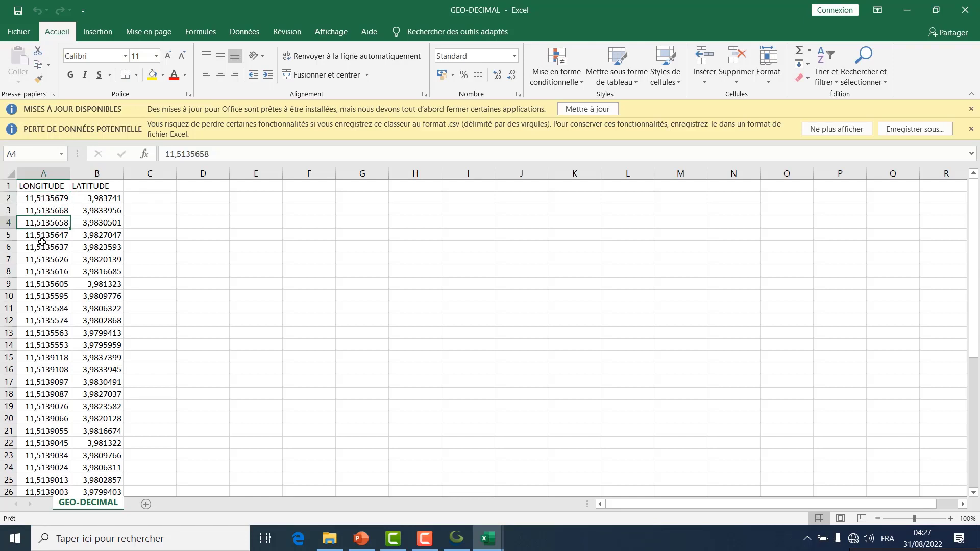
{"action": "left_click", "coordinate": [42, 236]}
{"action": "left_click", "coordinate": [53, 318]}
{"action": "left_click", "coordinate": [45, 188]}
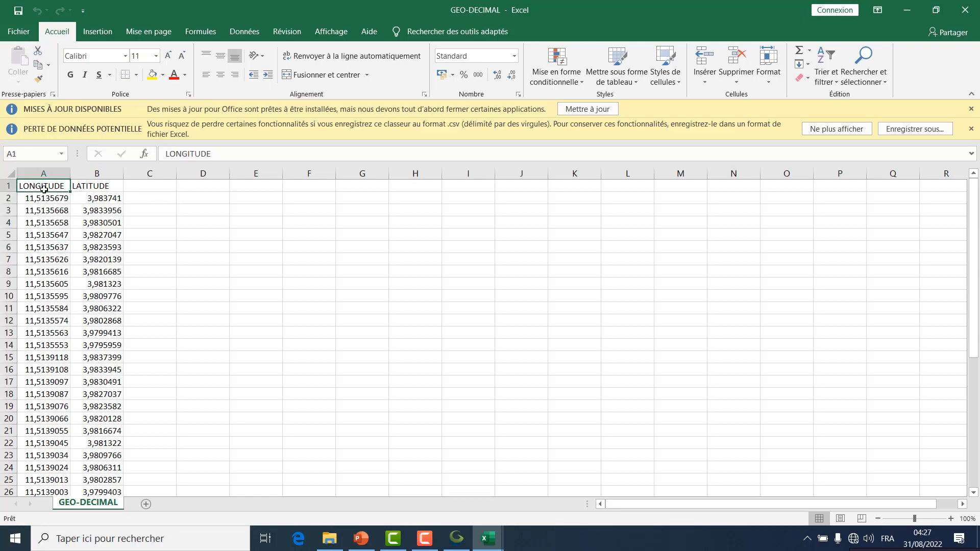
{"action": "left_click", "coordinate": [39, 337]}
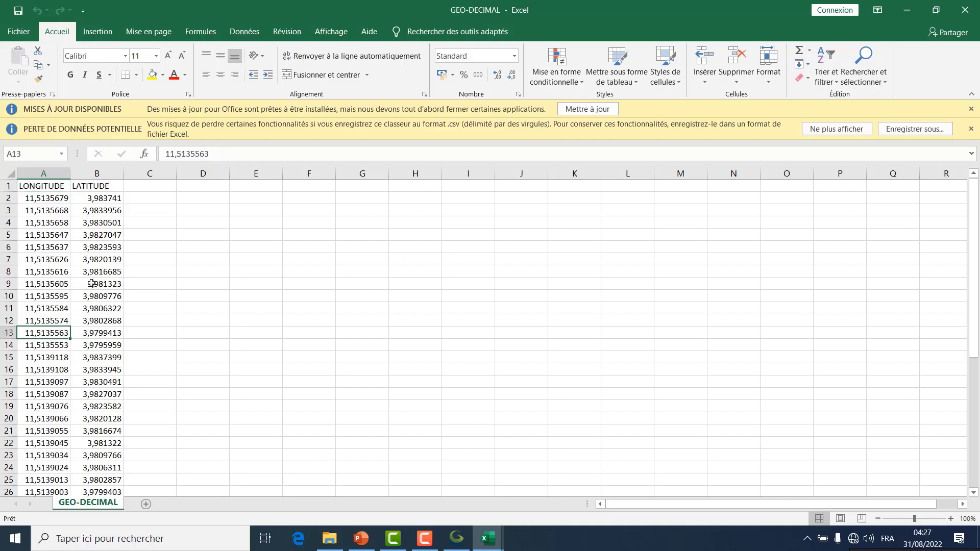
{"action": "left_click", "coordinate": [105, 186]}
{"action": "left_click", "coordinate": [104, 198]}
{"action": "left_click", "coordinate": [104, 210]}
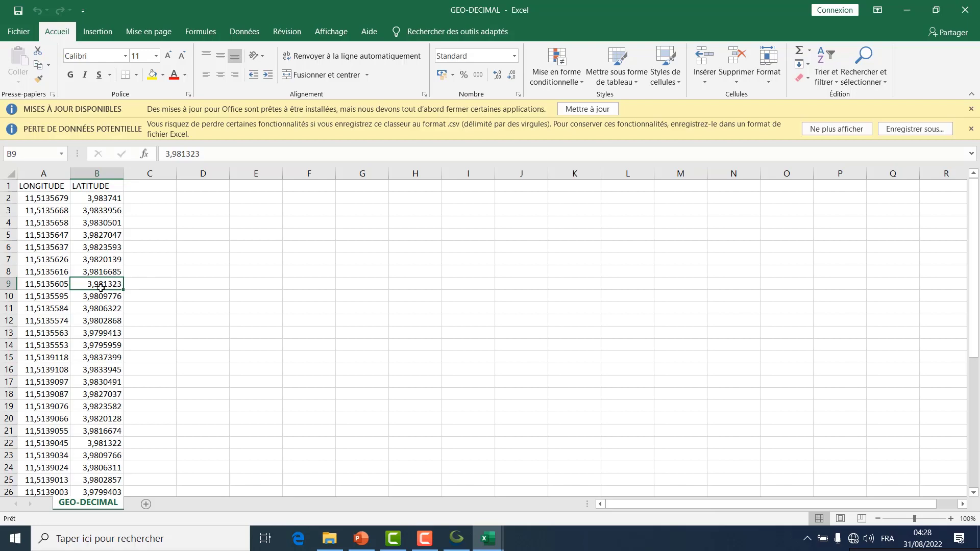
Minimize the GEO-DECIMAL and UTM-GEO workbooks and close the folder window to return to Global Mapper.
{"action": "left_click", "coordinate": [903, 10]}
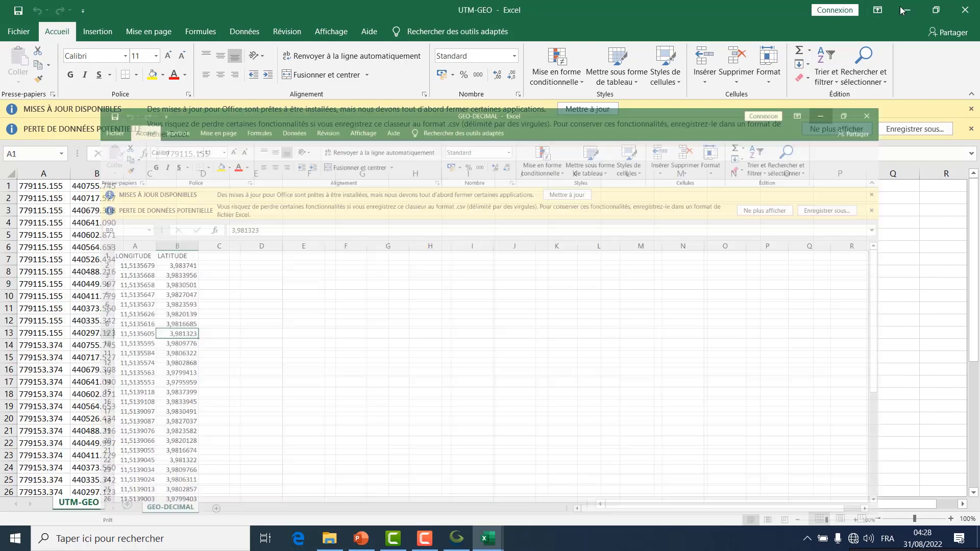
{"action": "left_click", "coordinate": [906, 10]}
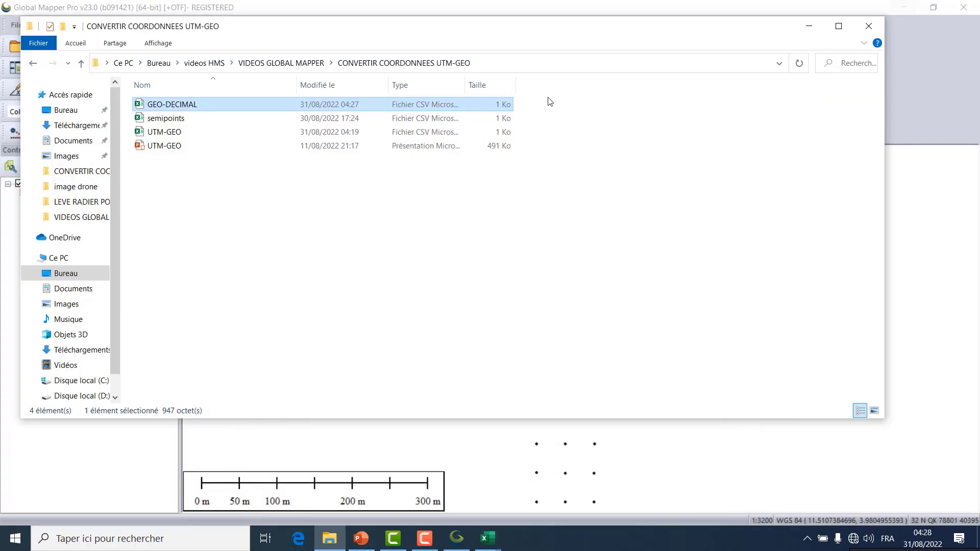
{"action": "left_click", "coordinate": [869, 24]}
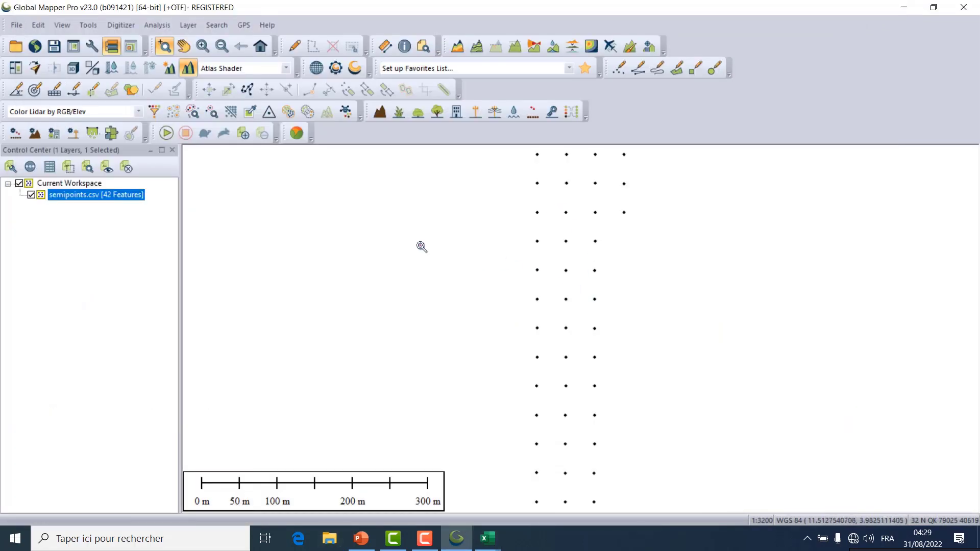
Set the position display format to Lat/Lon dd° mm' ss.ssss" h in the Measure/Units configuration and confirm it.
{"action": "left_click", "coordinate": [86, 25]}
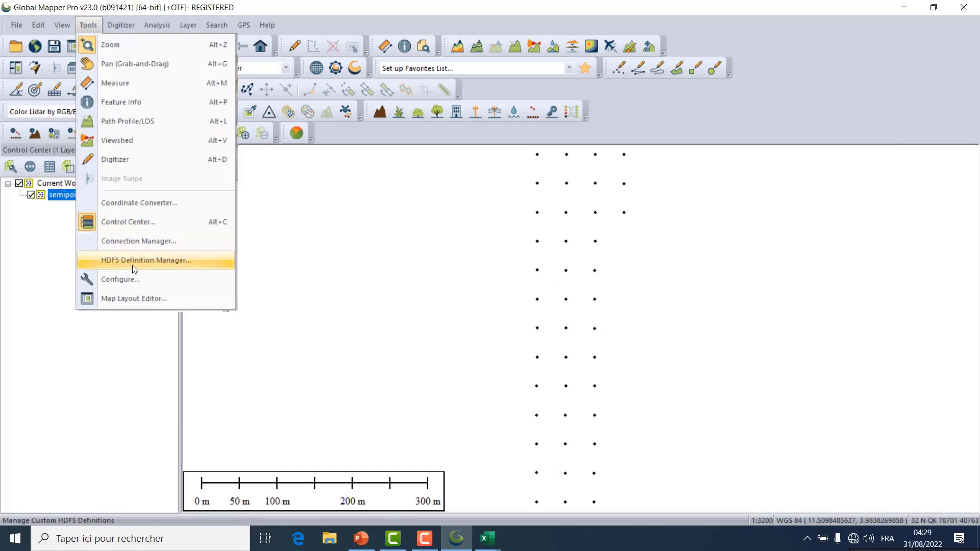
{"action": "left_click", "coordinate": [133, 277]}
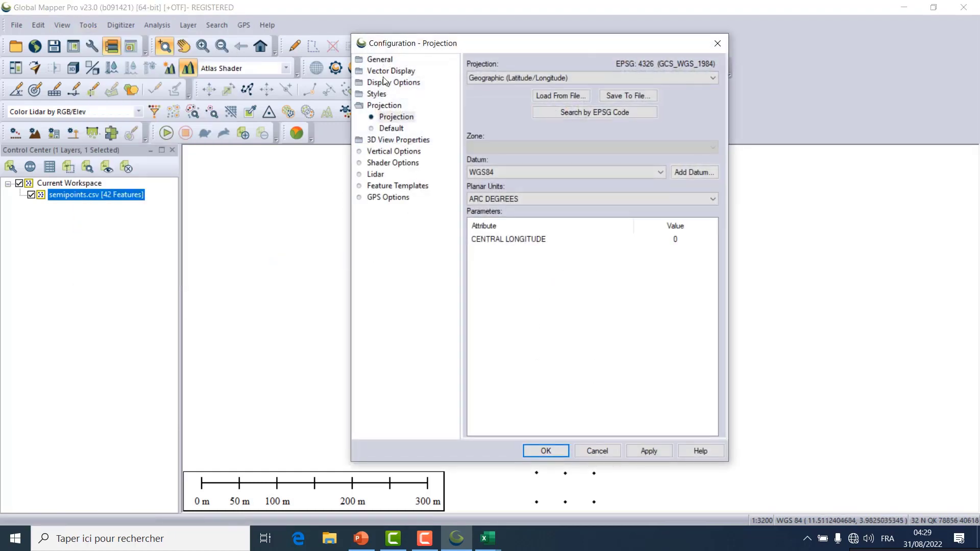
{"action": "left_click", "coordinate": [385, 62]}
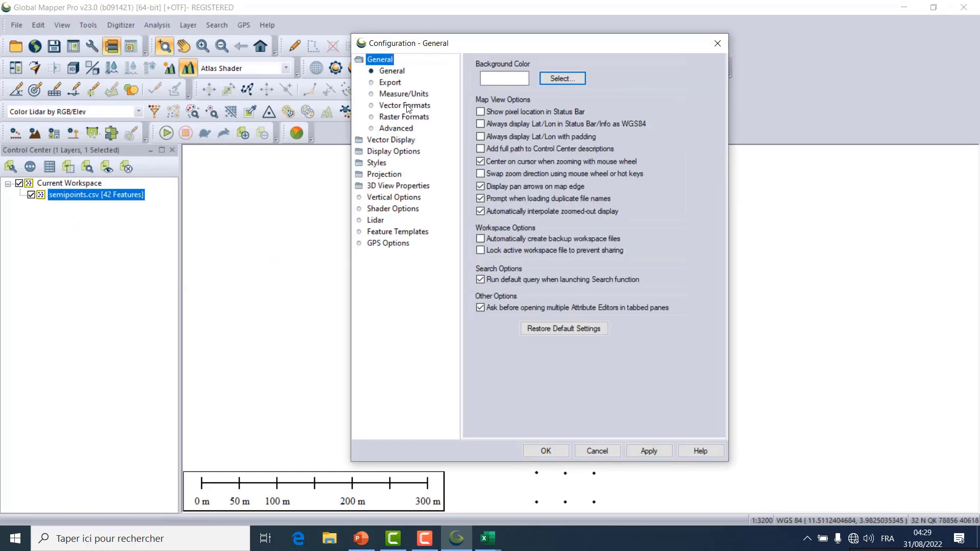
{"action": "left_click", "coordinate": [403, 96]}
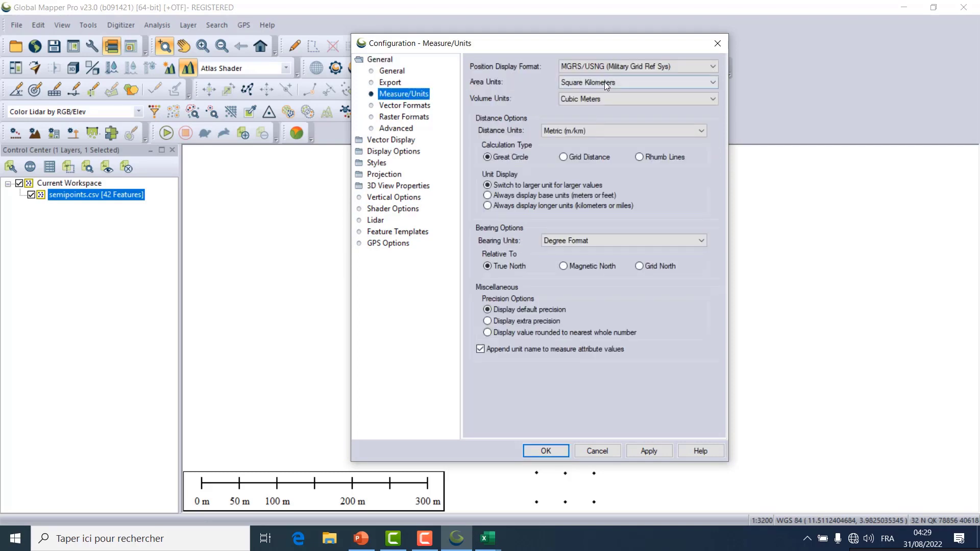
{"action": "left_click", "coordinate": [621, 67]}
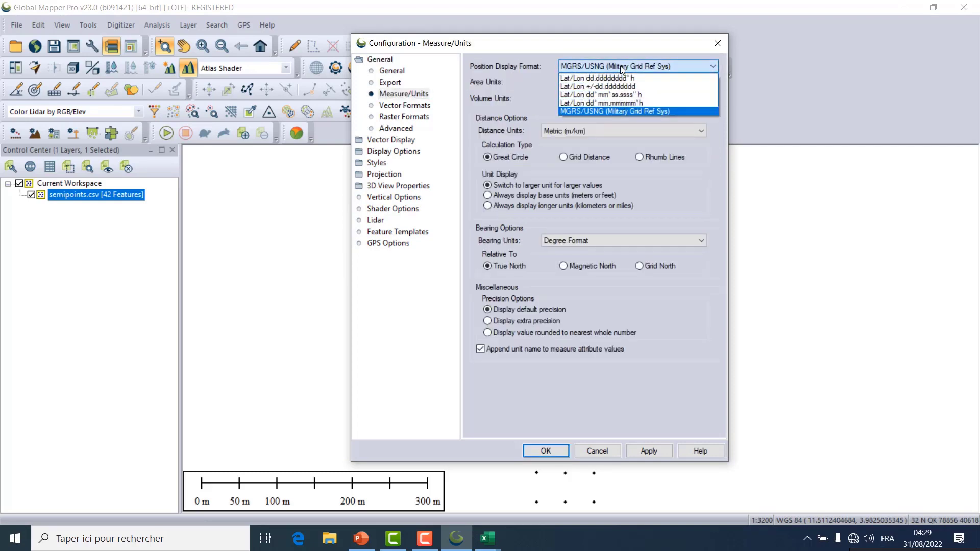
{"action": "left_click", "coordinate": [621, 95]}
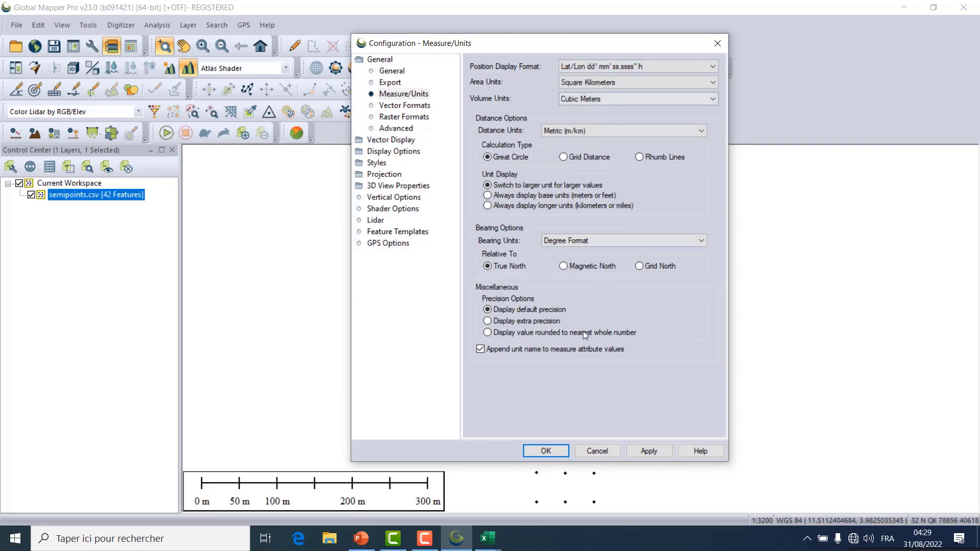
{"action": "left_click", "coordinate": [556, 450]}
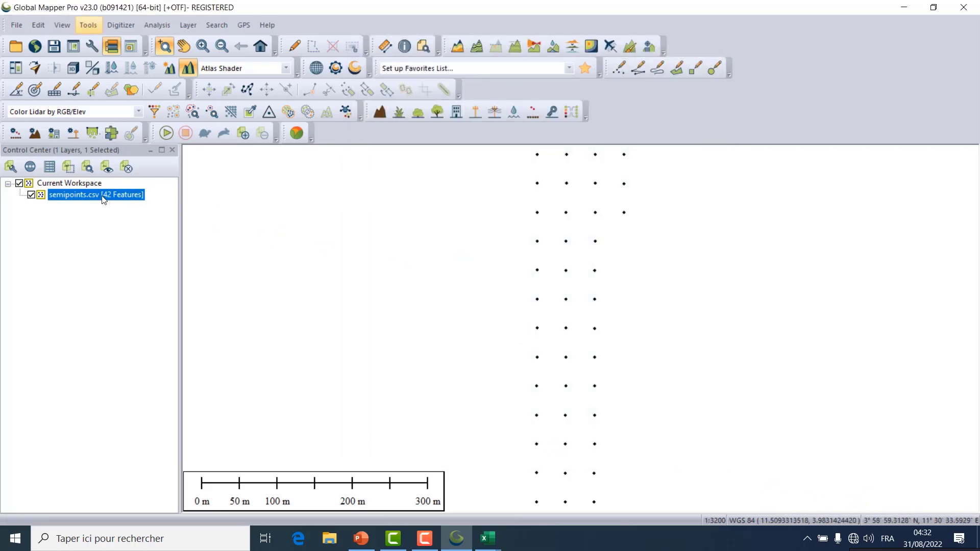
Start another CSV export of the semipoints.csv layer using the current display projection.
{"action": "right_click", "coordinate": [103, 200]}
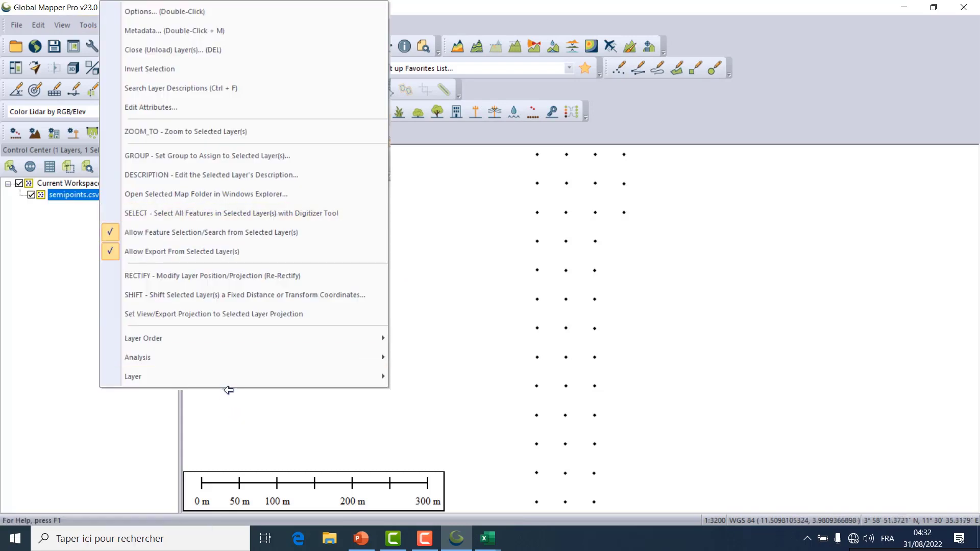
{"action": "mouse_move", "coordinate": [229, 382]}
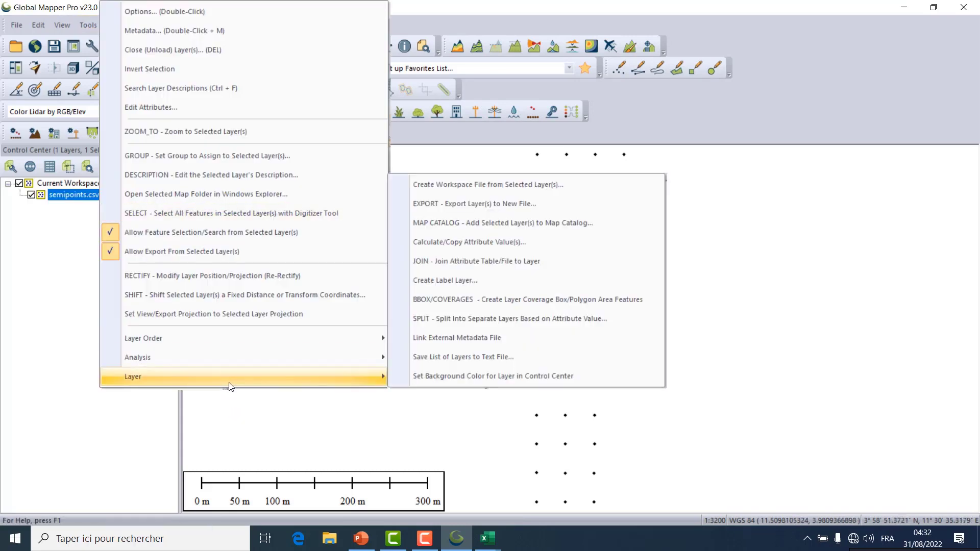
{"action": "left_click", "coordinate": [452, 206]}
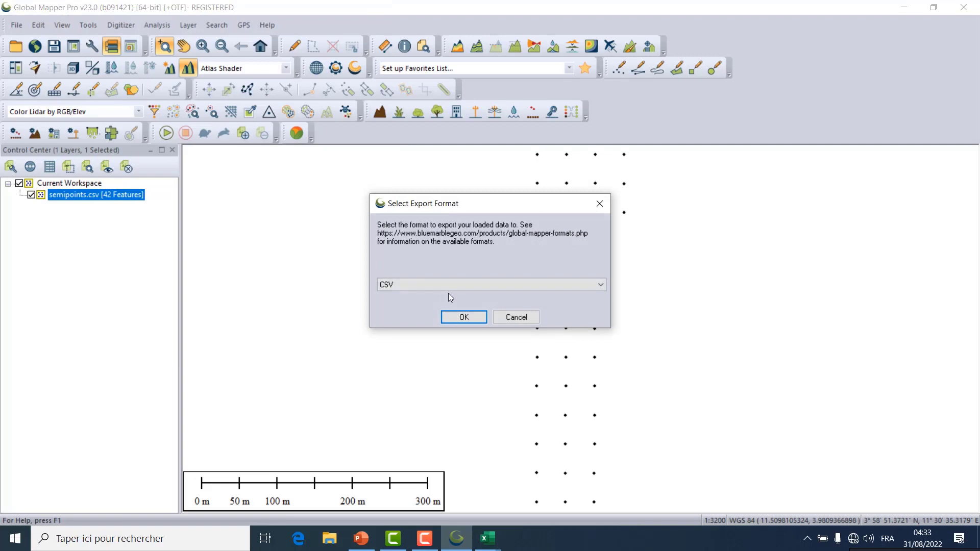
{"action": "left_click", "coordinate": [463, 317]}
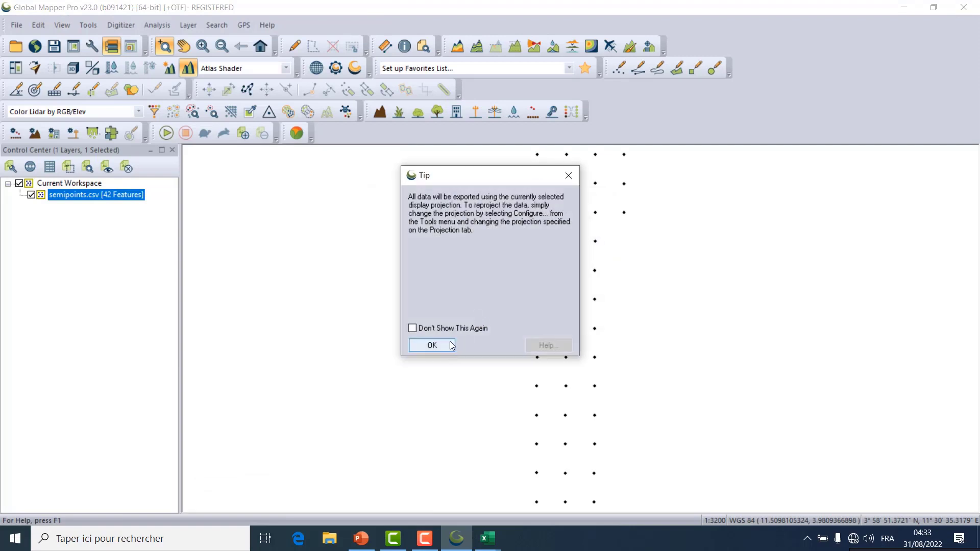
{"action": "left_click", "coordinate": [432, 345]}
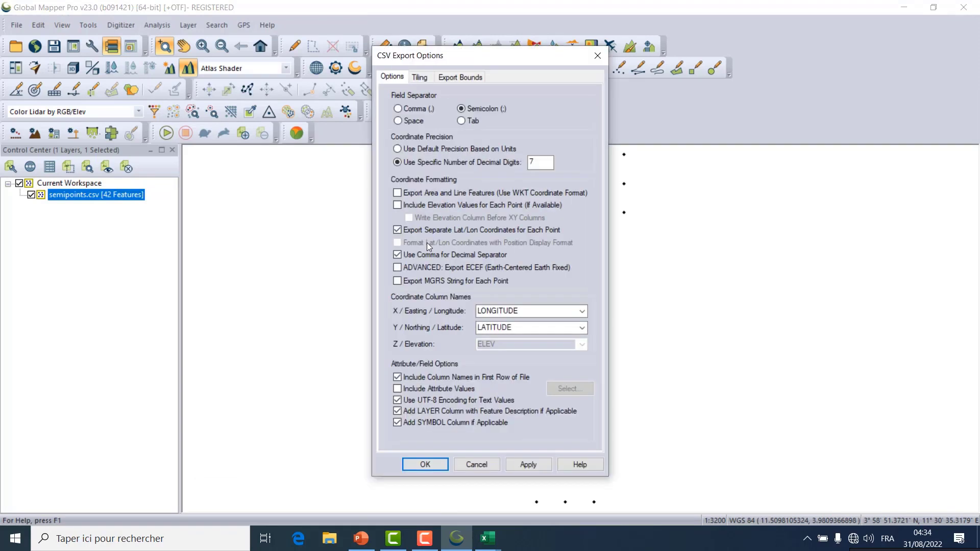
Set the CSV export to default precision based on units, with lat/lon coordinates formatted in the position display format, and accept the options.
{"action": "left_click", "coordinate": [408, 150]}
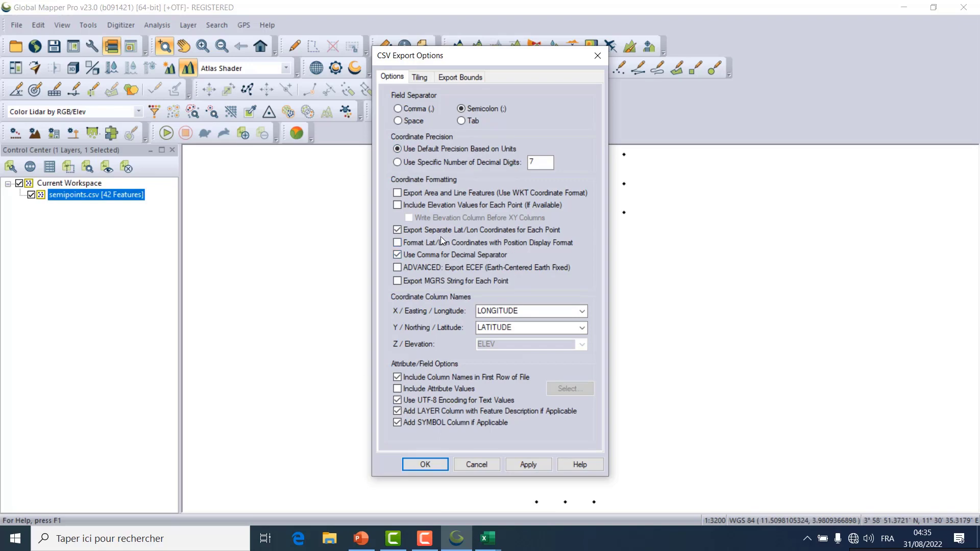
{"action": "left_click", "coordinate": [426, 465]}
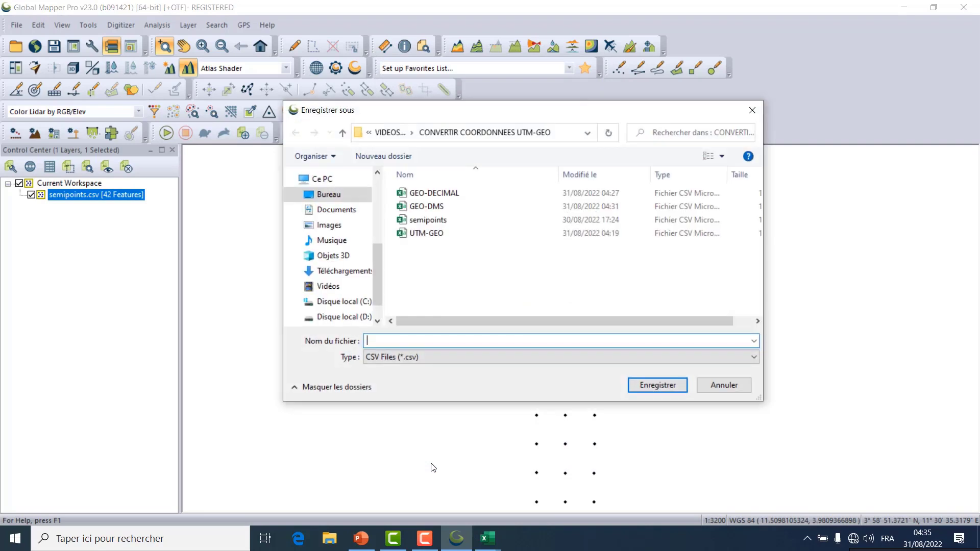
Save the export as GEO-DMS.csv in the CONVERTIR COORDONNEES UTM-GEO folder, replacing the existing file.
{"action": "type", "text": "DE"}
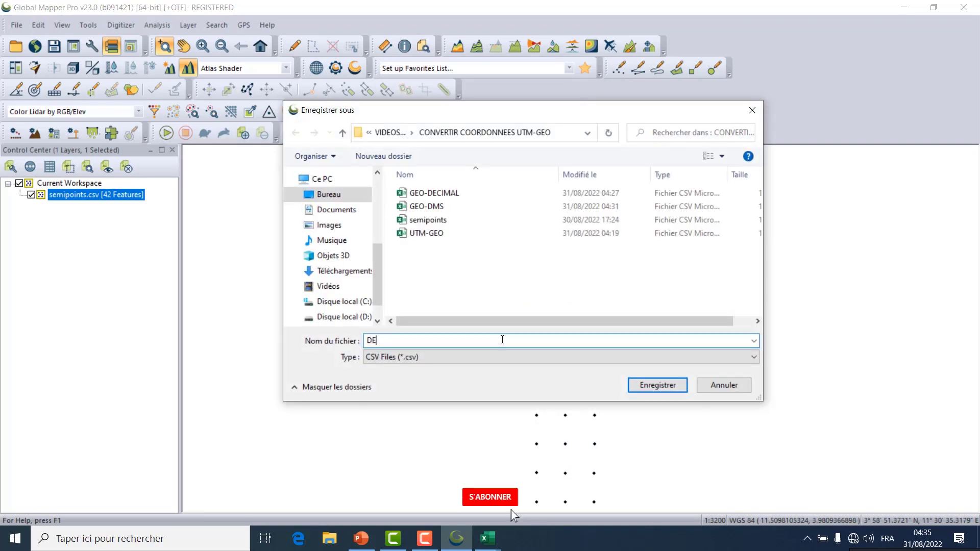
{"action": "key", "text": "BackSpace"}
{"action": "key", "text": "BackSpace"}
{"action": "type", "text": "GE"}
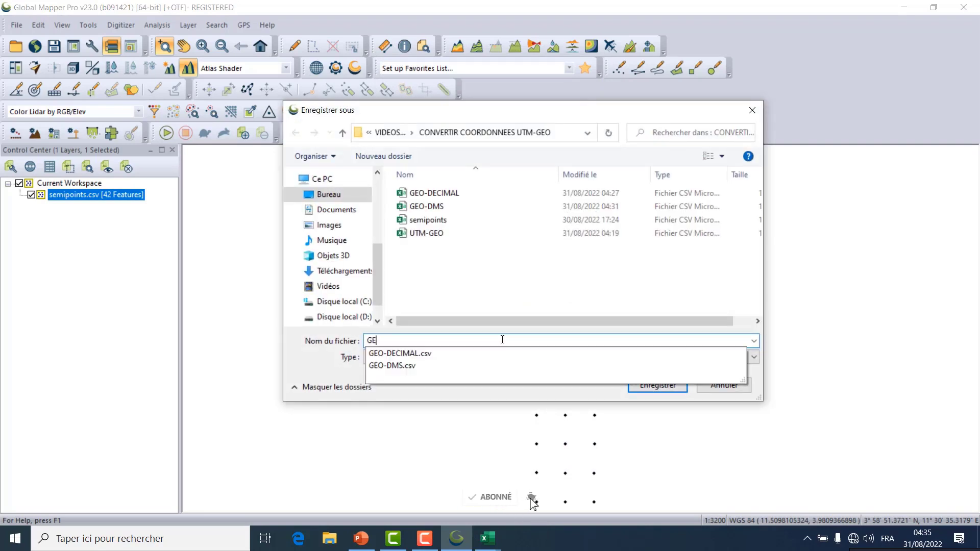
{"action": "type", "text": "O-D%"}
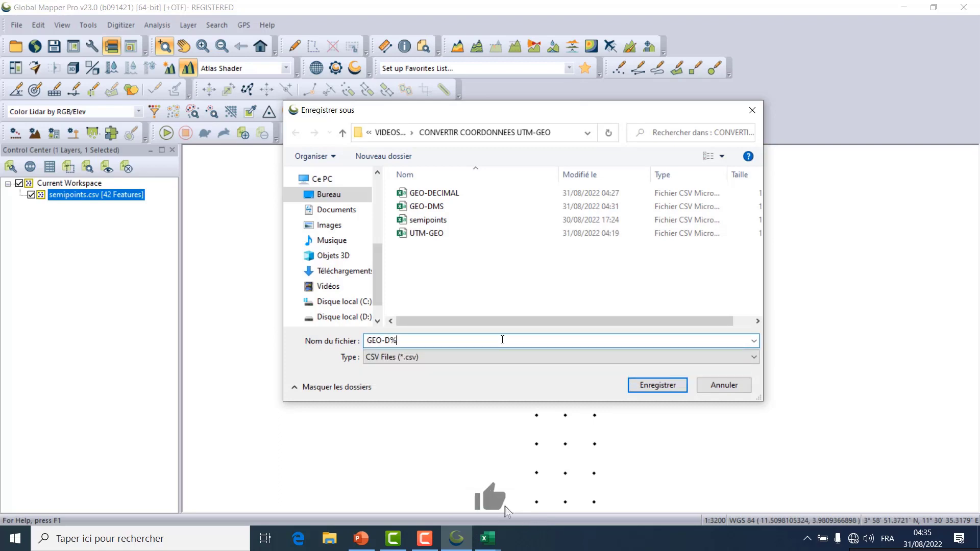
{"action": "type", "text": "M"}
{"action": "key", "text": "BackSpace"}
{"action": "type", "text": "MS"}
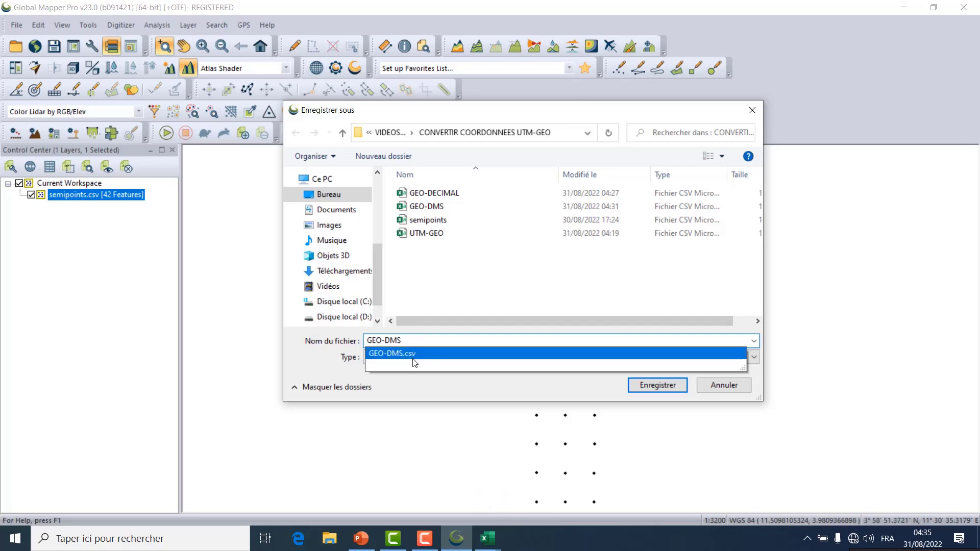
{"action": "left_click", "coordinate": [433, 356]}
{"action": "left_click", "coordinate": [667, 381]}
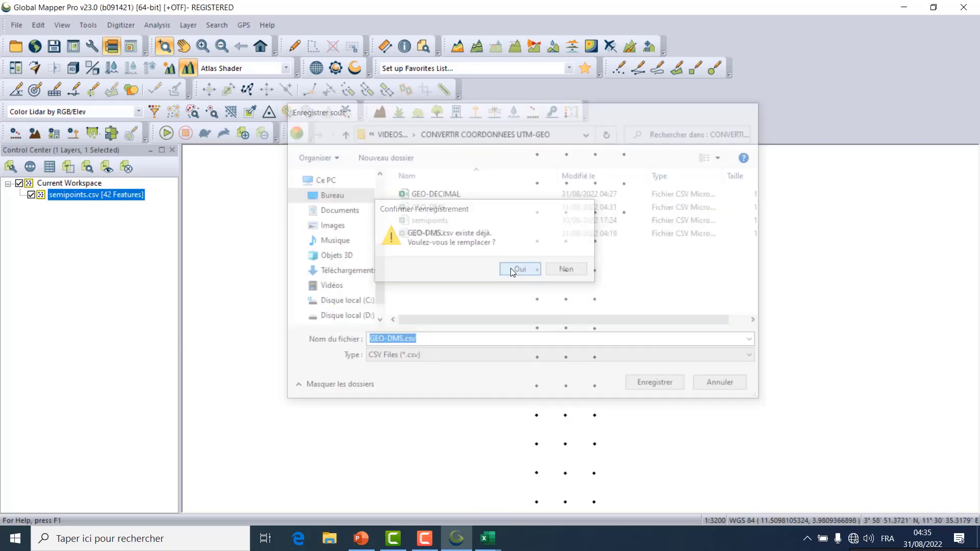
{"action": "left_click", "coordinate": [513, 269]}
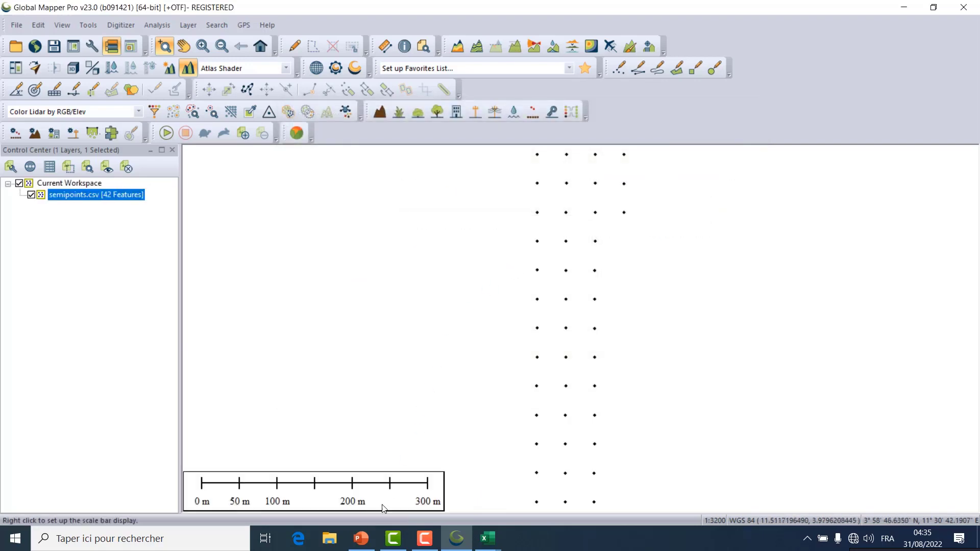
Open the exported GEO-DMS file in Excel and widen the LONGITUDE column to show the full degrees-minutes-seconds coordinates.
{"action": "left_click", "coordinate": [327, 541]}
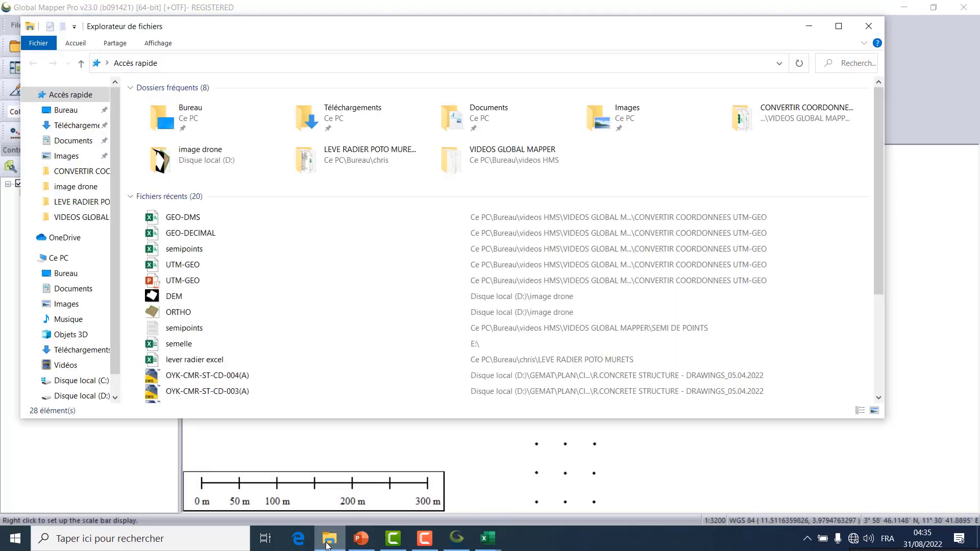
{"action": "double_click", "coordinate": [176, 217]}
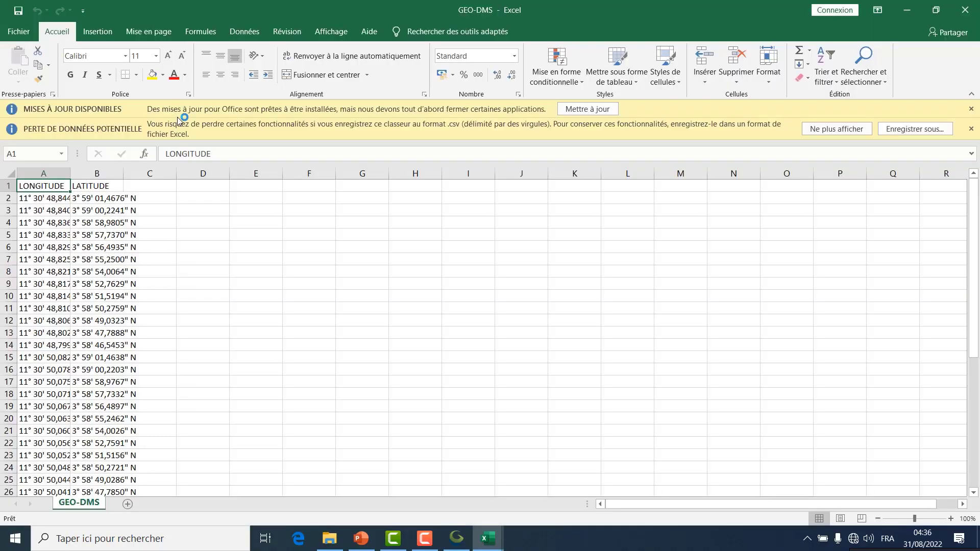
{"action": "left_click_drag", "start_coordinate": [65, 174], "coordinate": [112, 177]}
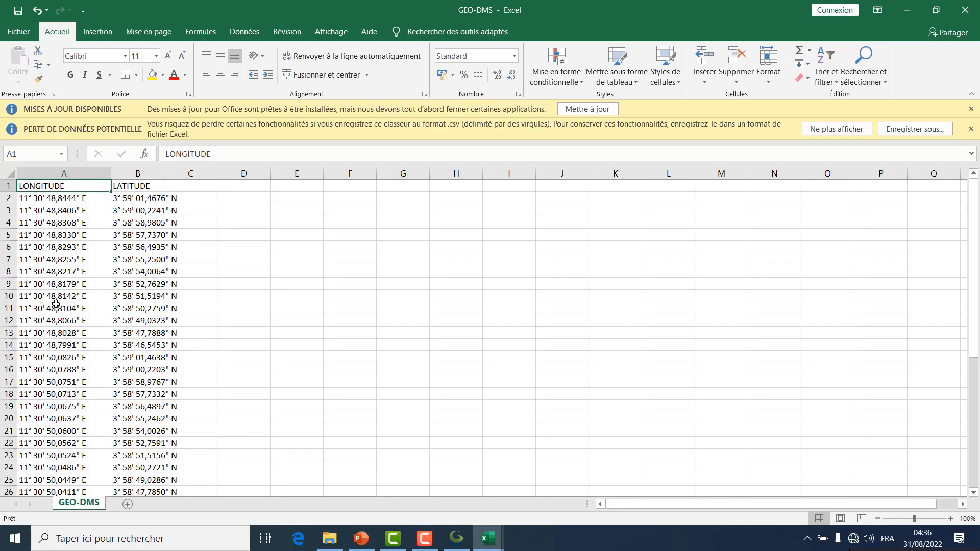
{"action": "left_click", "coordinate": [136, 278]}
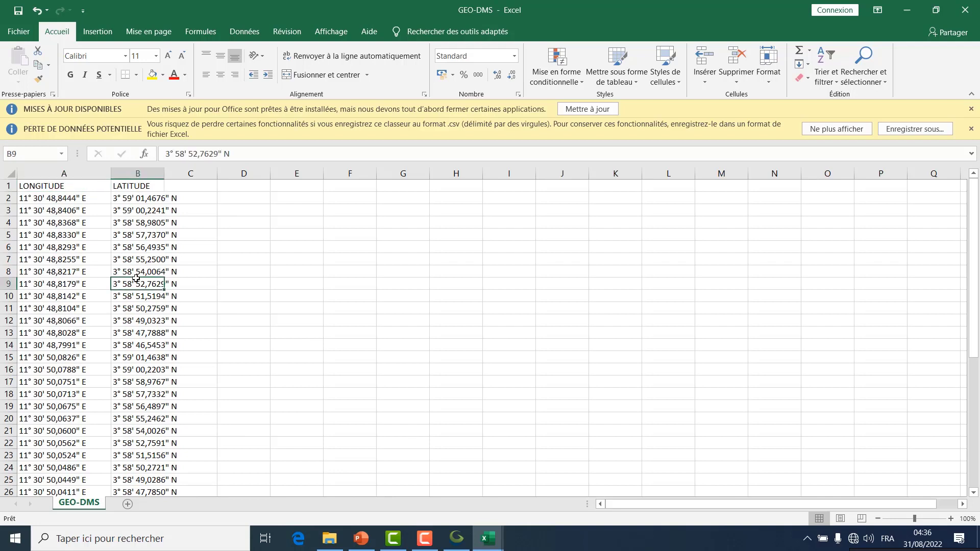